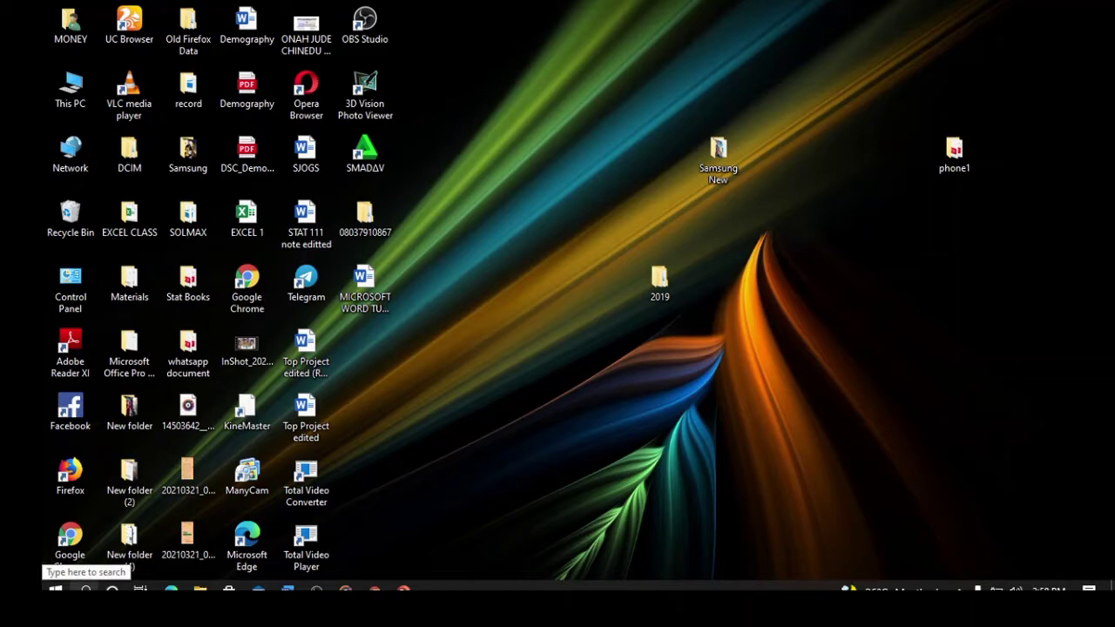
Launch PowerPoint from the Start menu's app list.
left_click(55, 589)
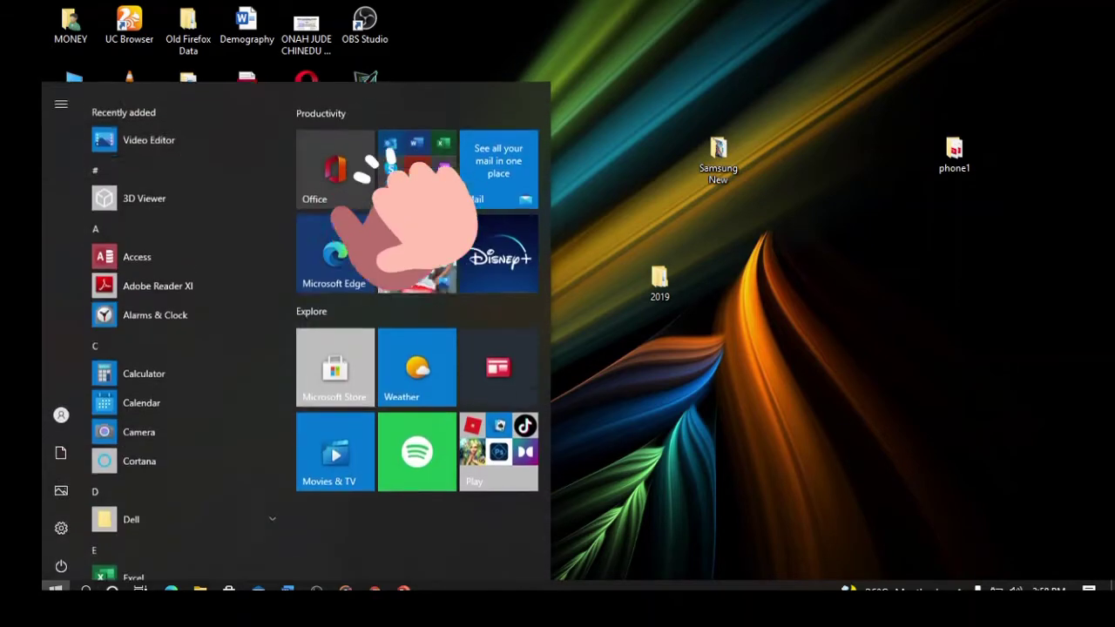
scroll(109, 436, "down", 6)
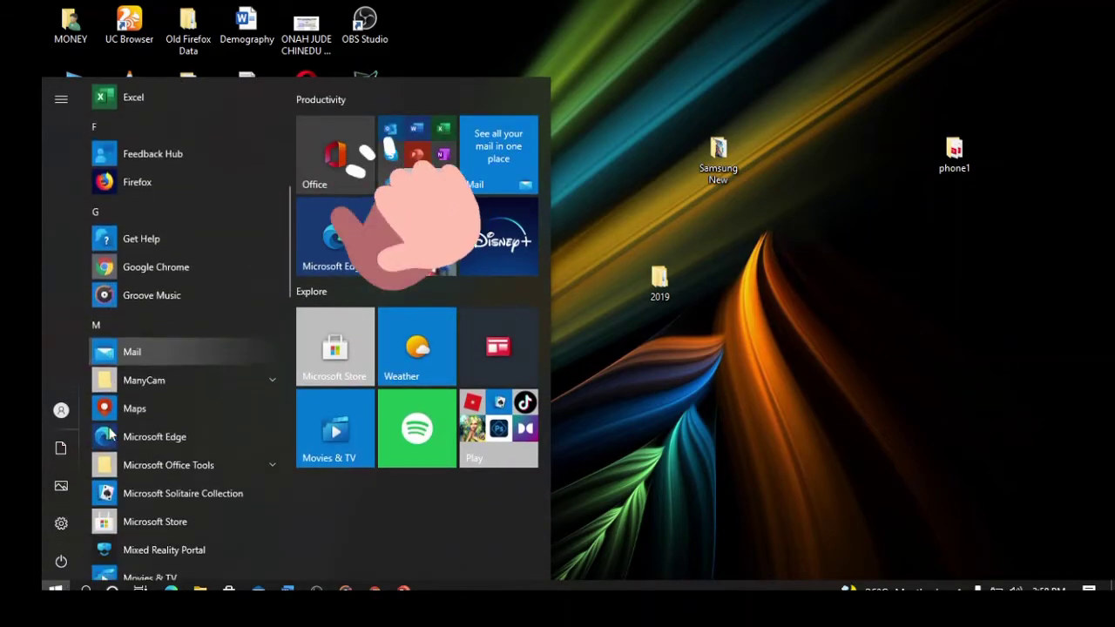
scroll(109, 436, "down", 5)
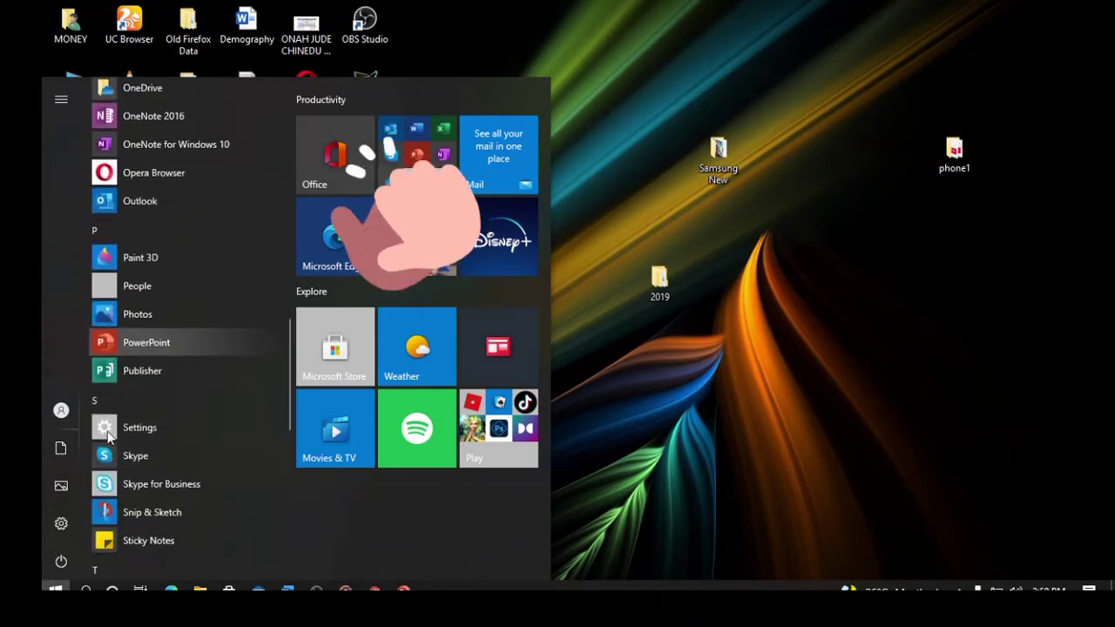
left_click(135, 342)
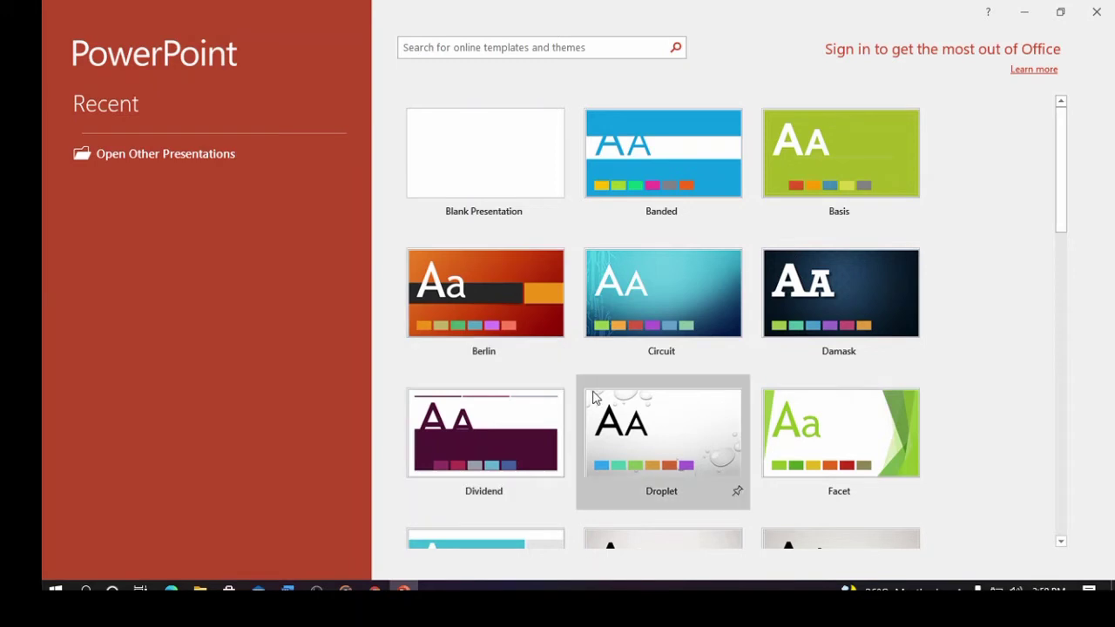
Browse the template gallery, including Banded, Berlin and Droplet, then create a Blank Presentation.
scroll(716, 375, "down", 2)
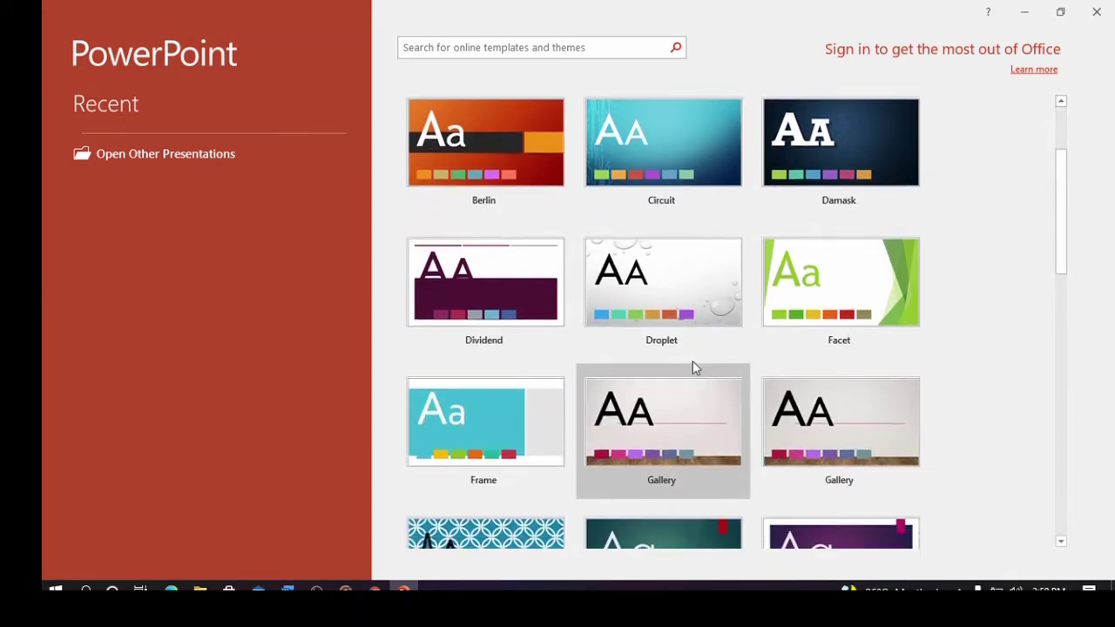
scroll(692, 364, "down", 2)
scroll(692, 360, "down", 3)
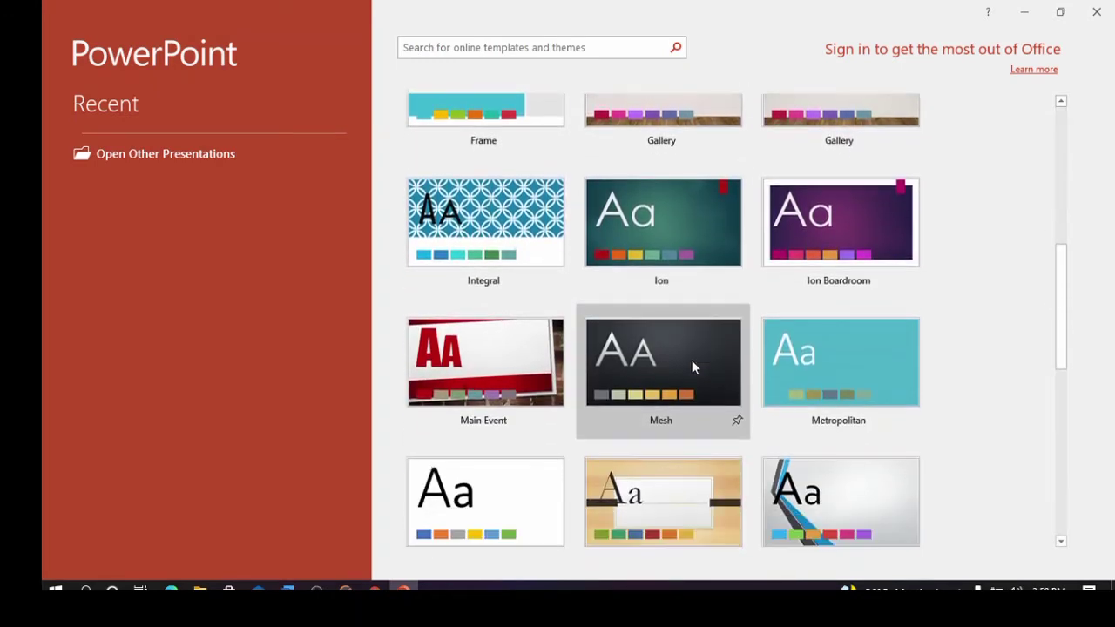
scroll(693, 366, "down", 3)
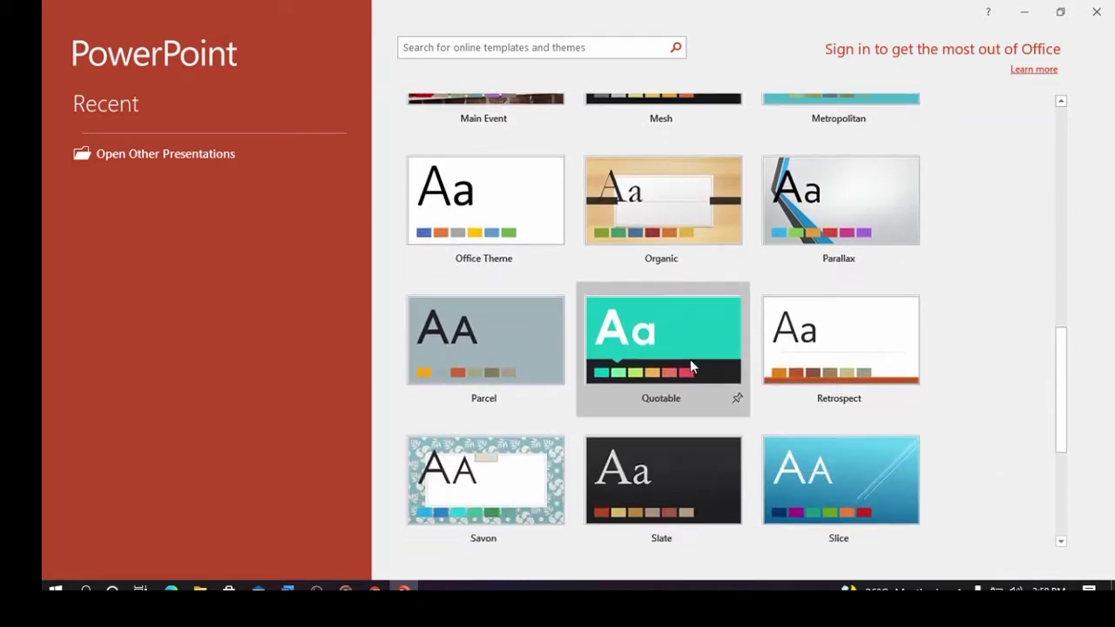
scroll(690, 366, "down", 1)
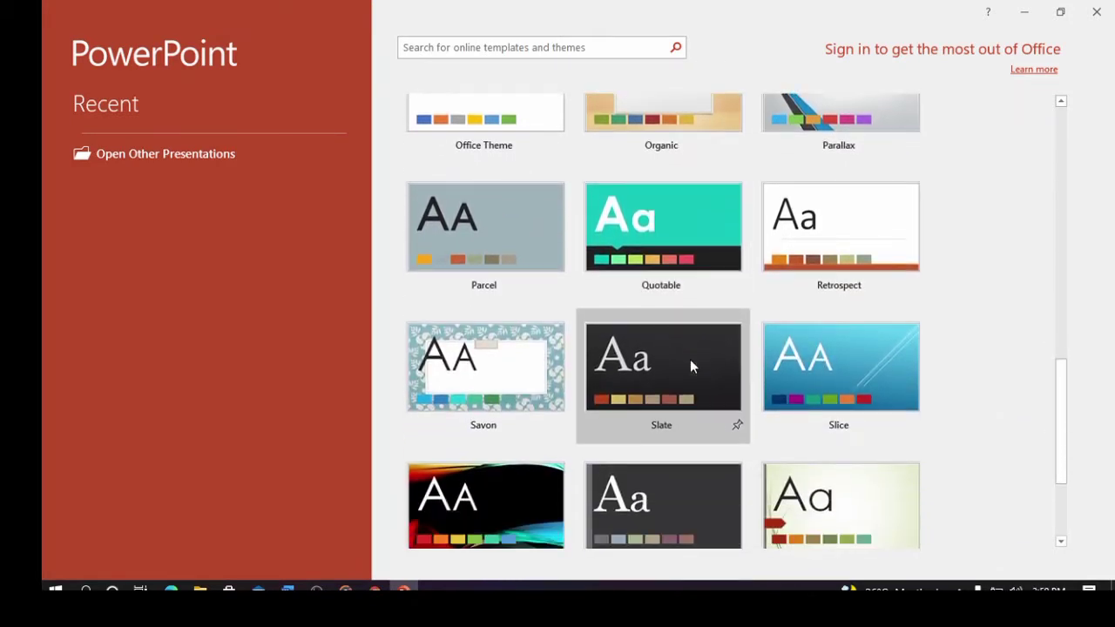
scroll(690, 366, "down", 2)
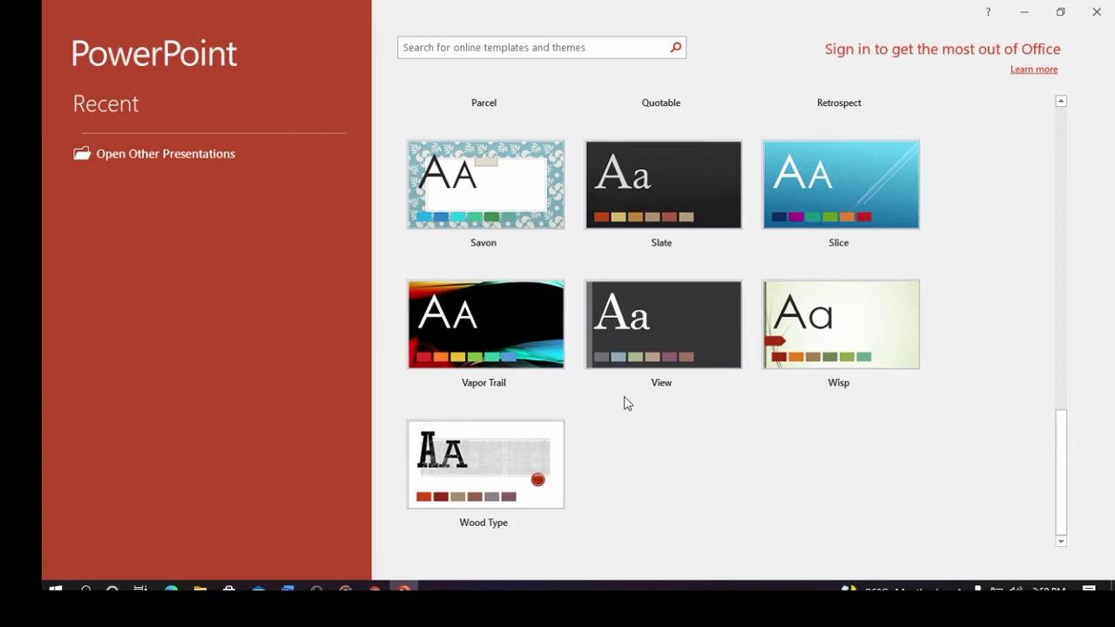
scroll(624, 403, "up", 2)
scroll(624, 396, "up", 1)
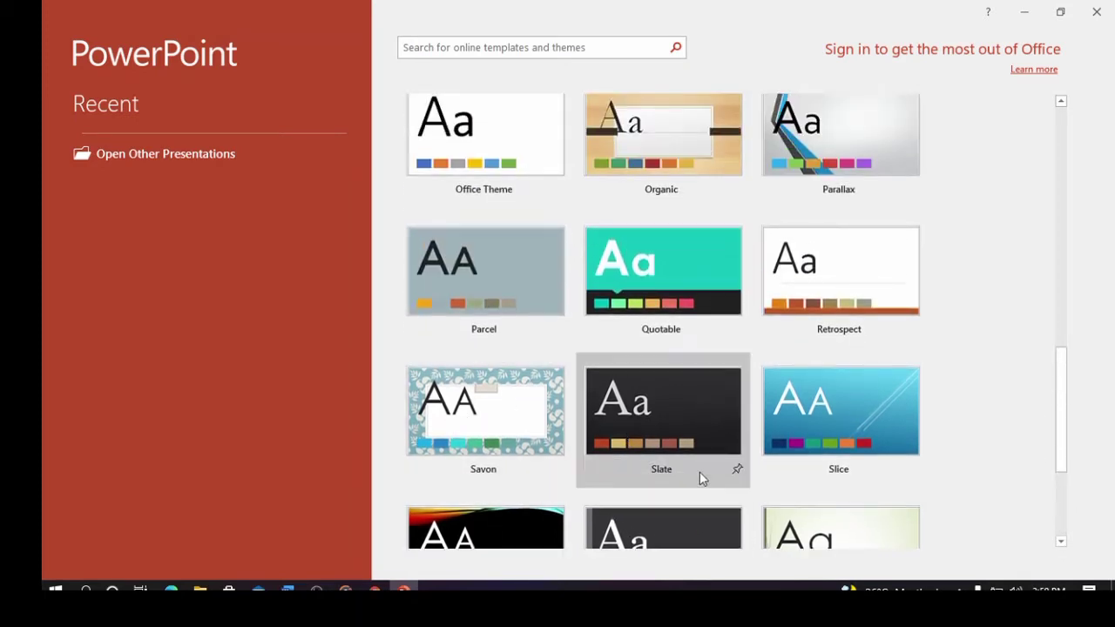
scroll(697, 467, "up", 1)
scroll(697, 468, "up", 5)
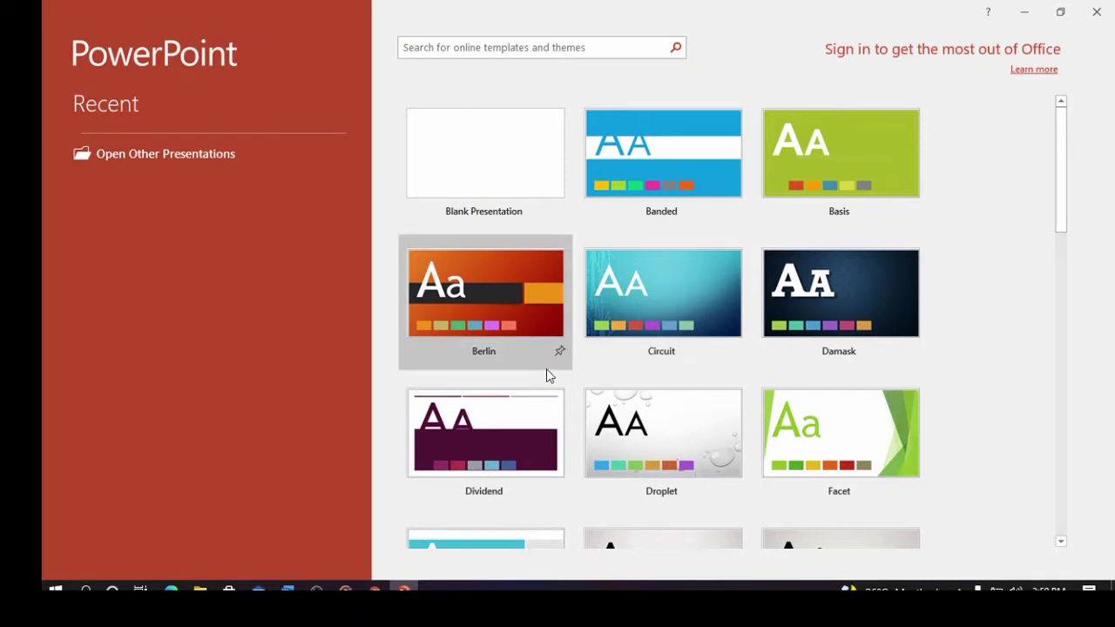
scroll(823, 304, "down", 3)
scroll(819, 296, "down", 2)
scroll(815, 292, "up", 3)
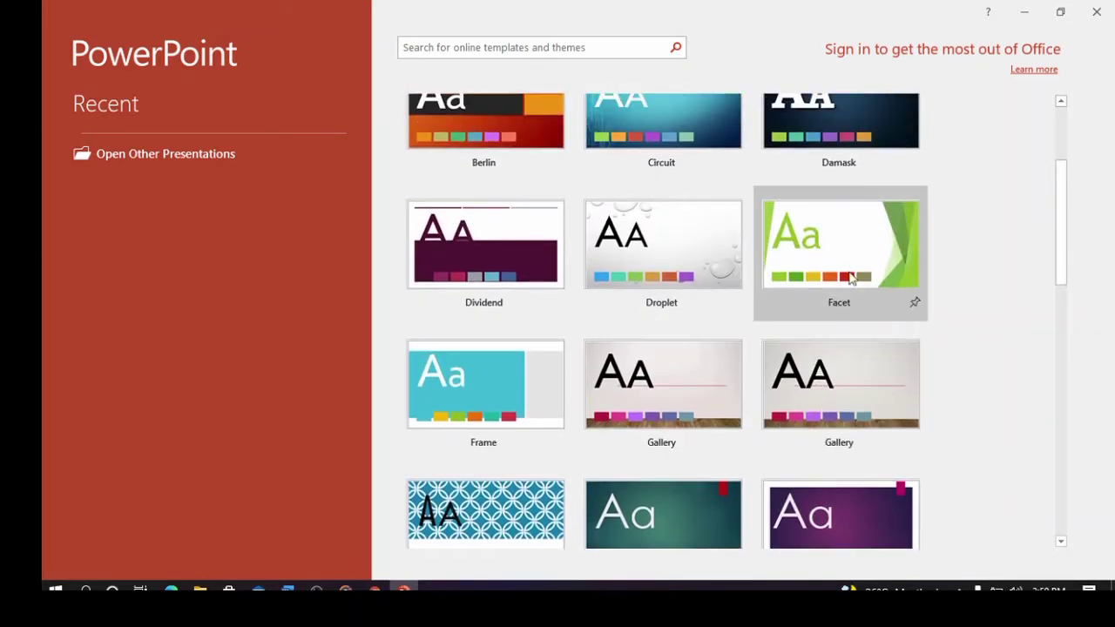
scroll(564, 267, "up", 2)
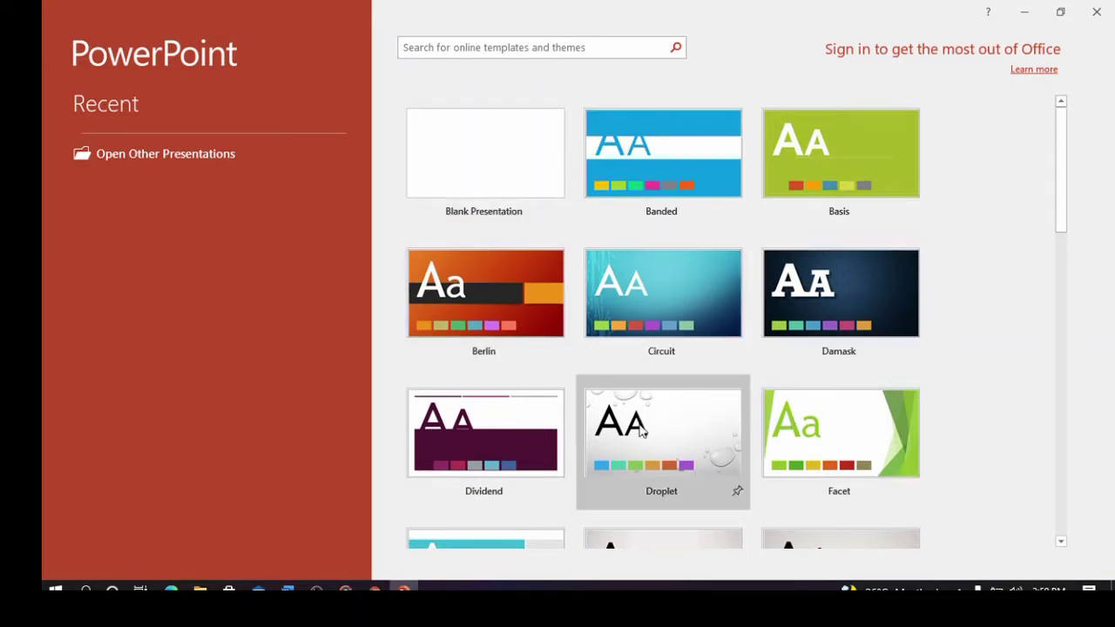
left_click(470, 180)
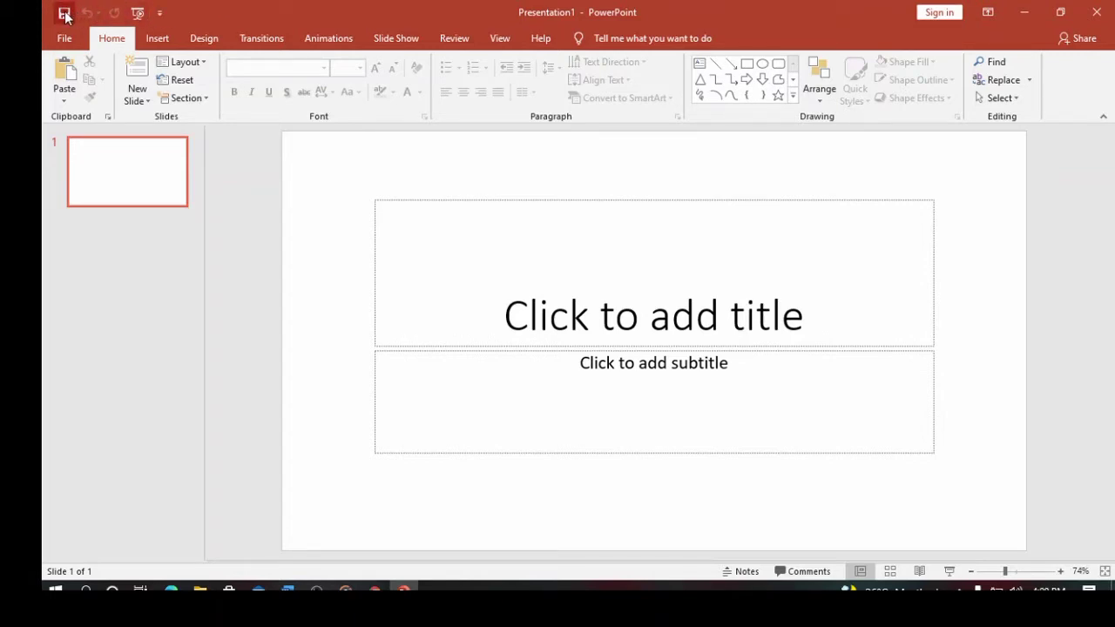
Tick Email and New in the Customize Quick Access Toolbar list.
left_click(159, 13)
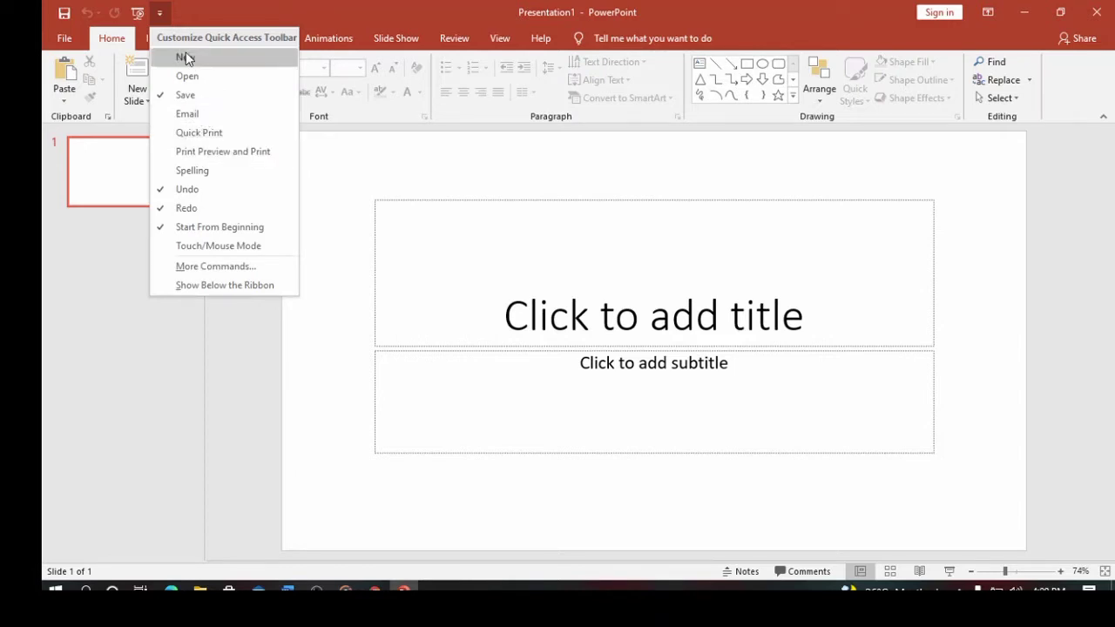
left_click(201, 121)
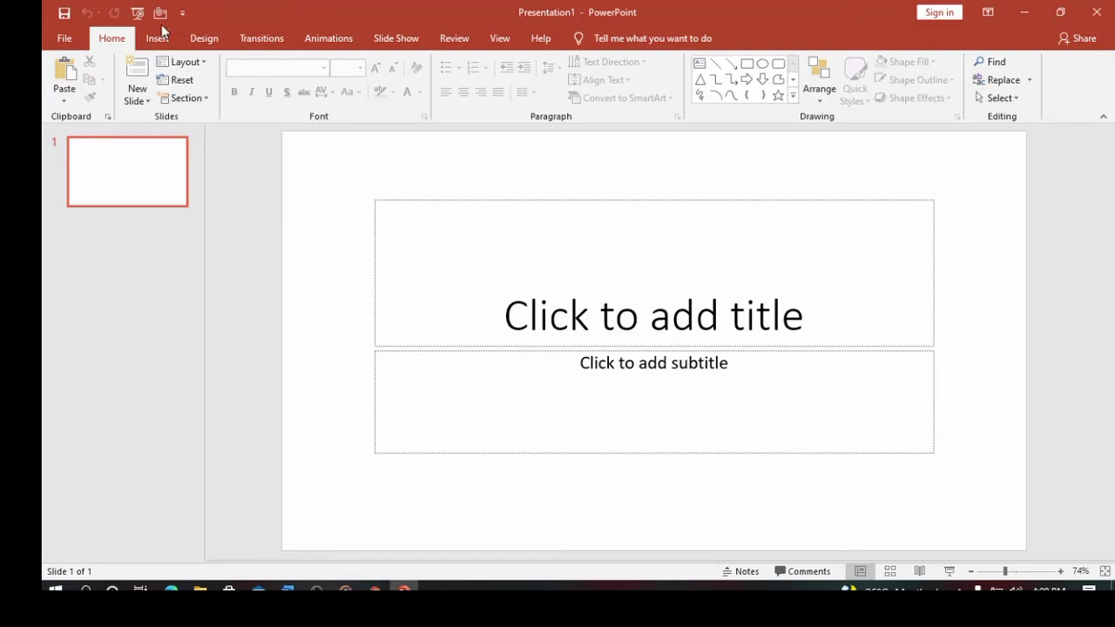
left_click(182, 12)
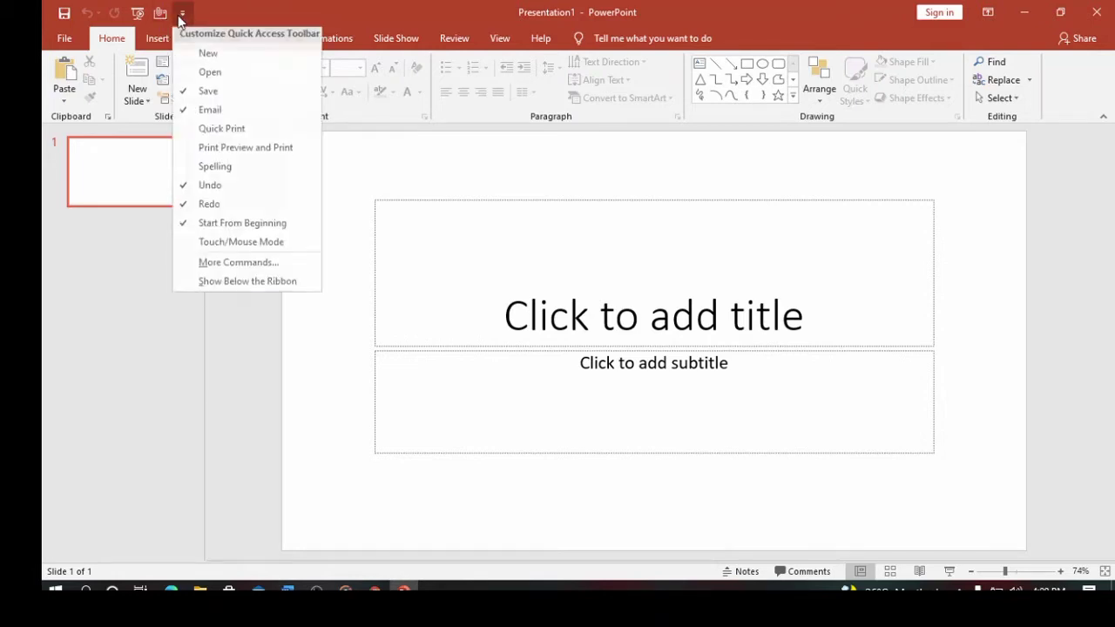
left_click(201, 58)
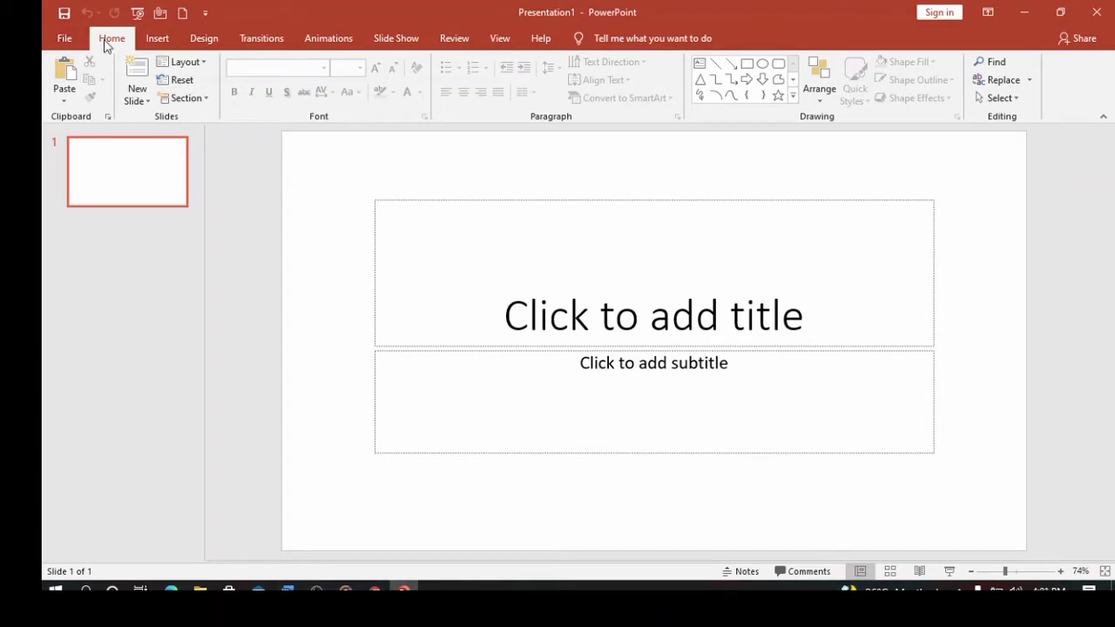
Tour the Insert, Design, Transitions, Animations, Slide Show, Review, View and Help tabs.
left_click(178, 41)
left_click(202, 42)
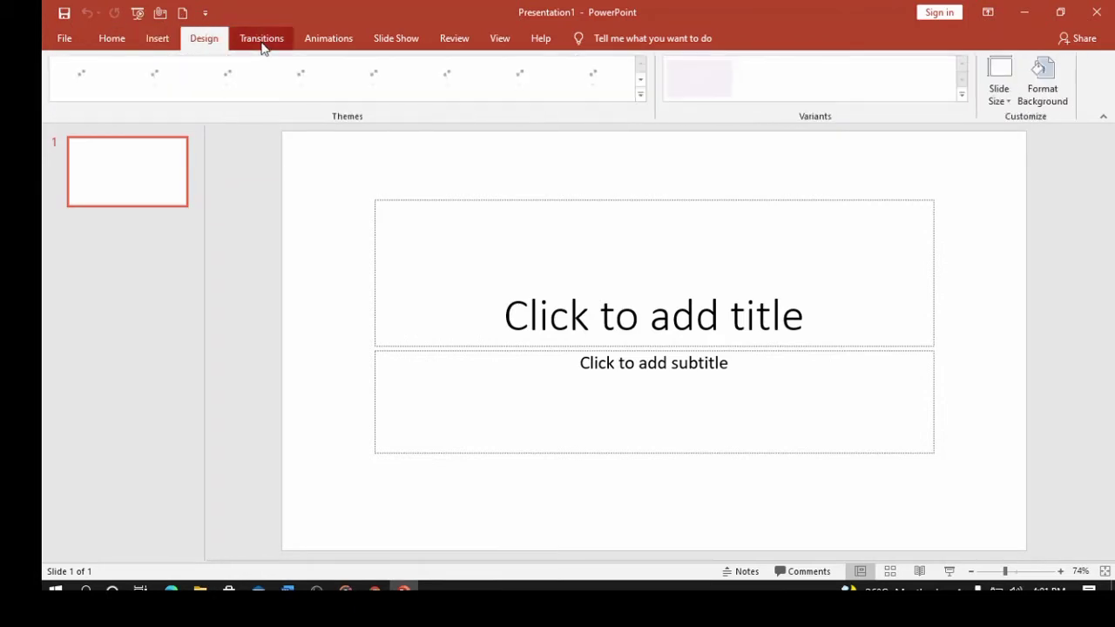
left_click(278, 41)
left_click(330, 40)
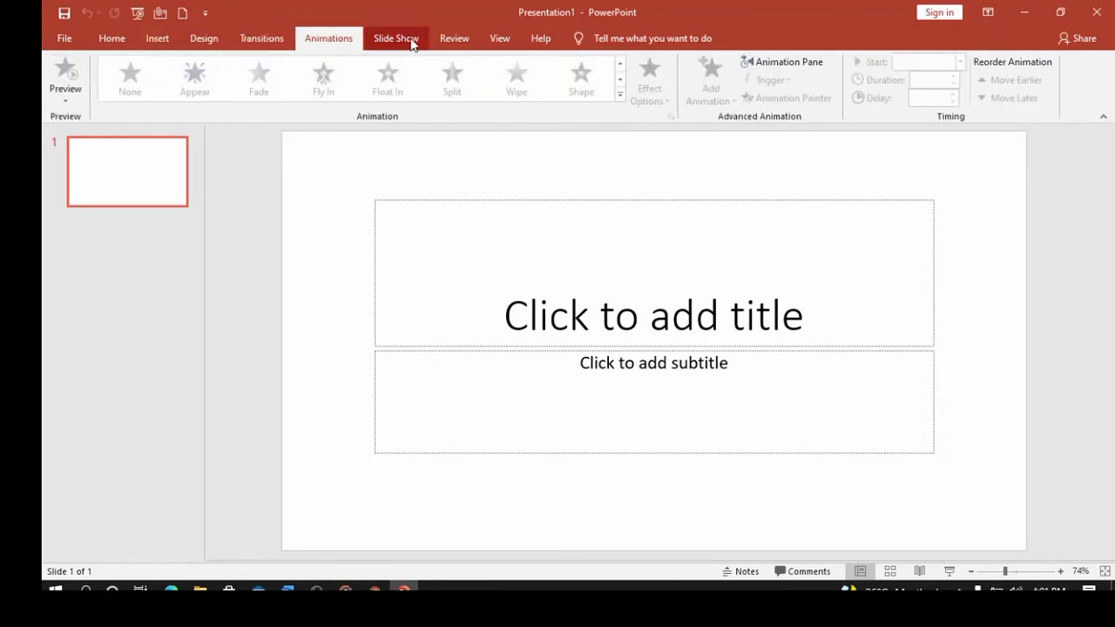
left_click(403, 41)
left_click(454, 38)
left_click(511, 40)
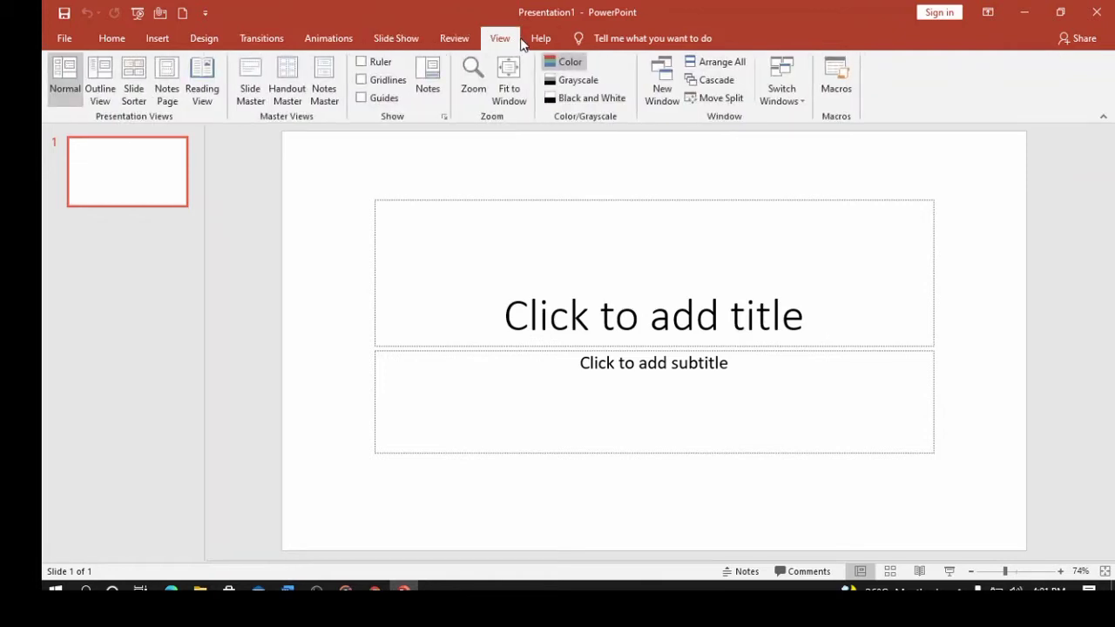
left_click(538, 39)
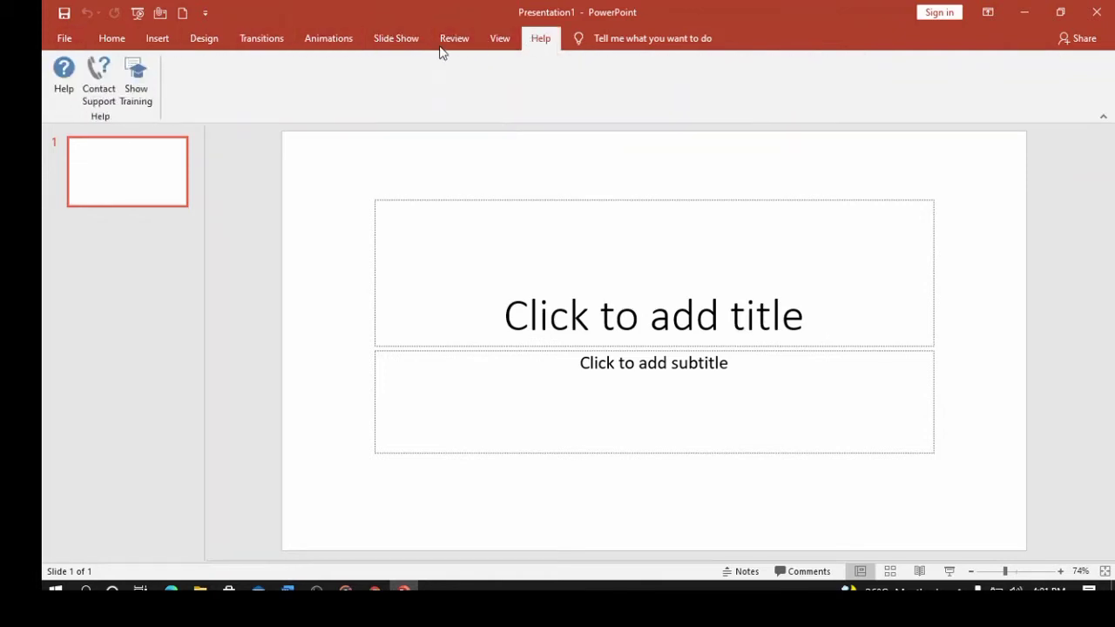
left_click(111, 40)
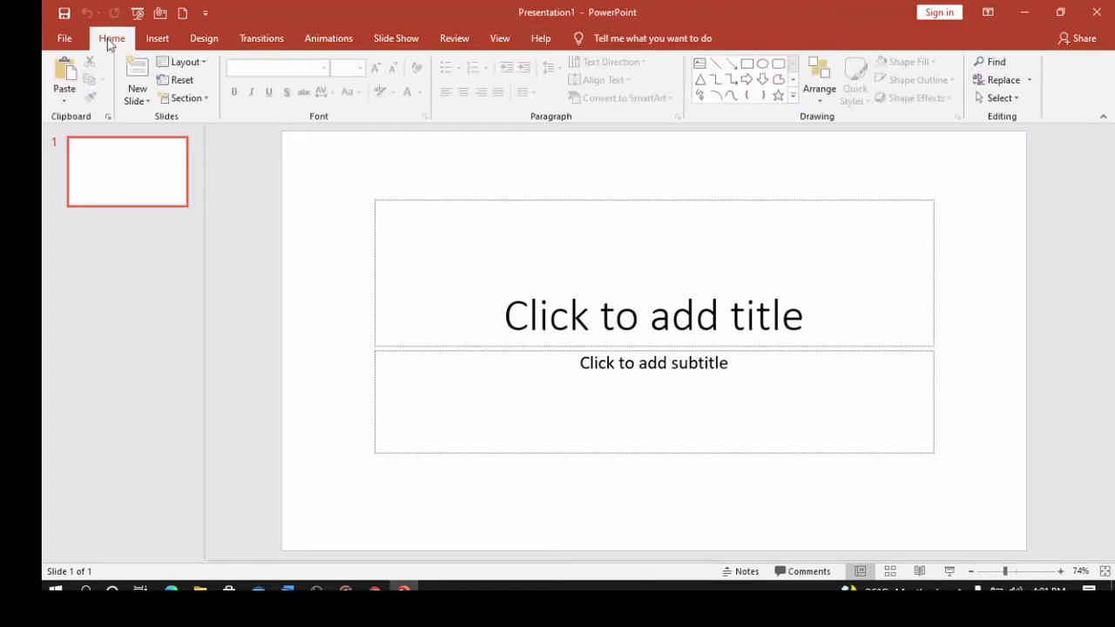
left_click(155, 41)
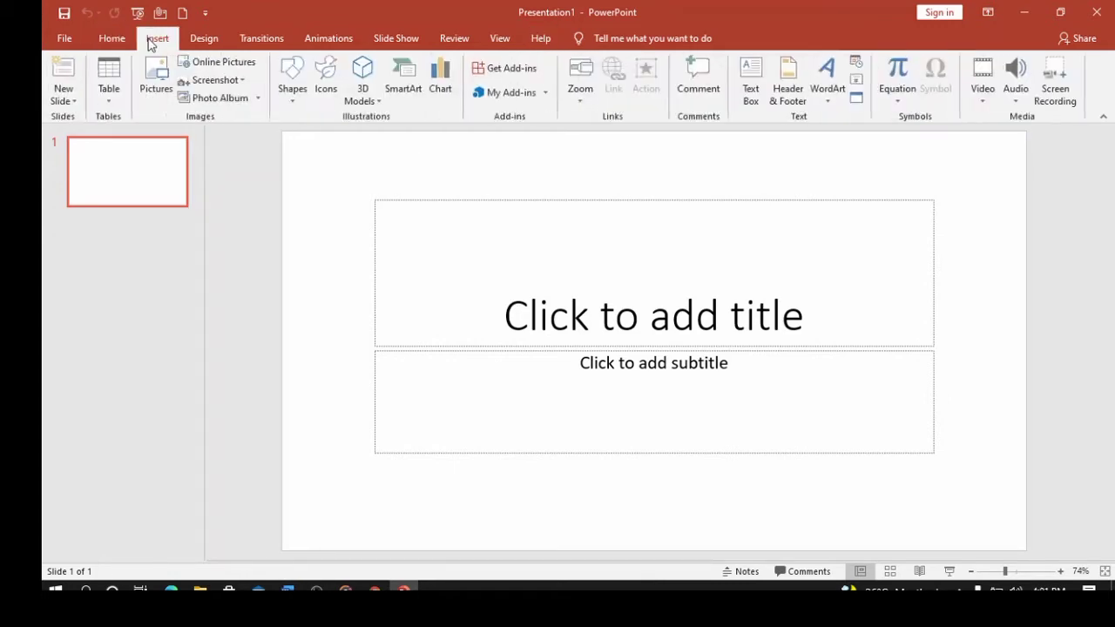
left_click(112, 40)
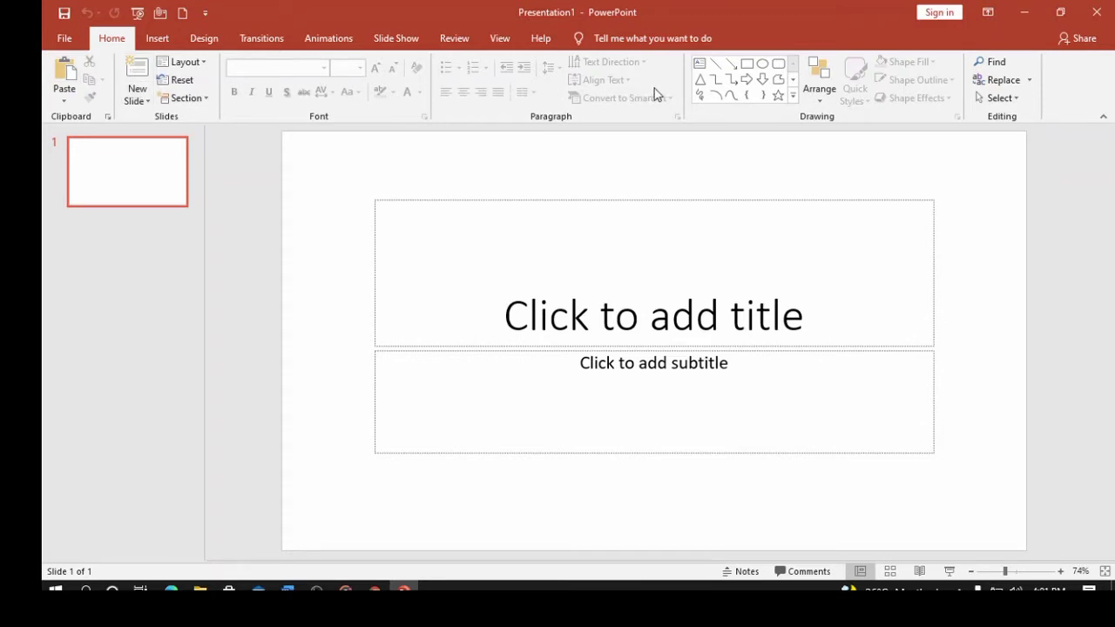
Revisit Insert through Review tabs, then return to the Home tab.
left_click(157, 38)
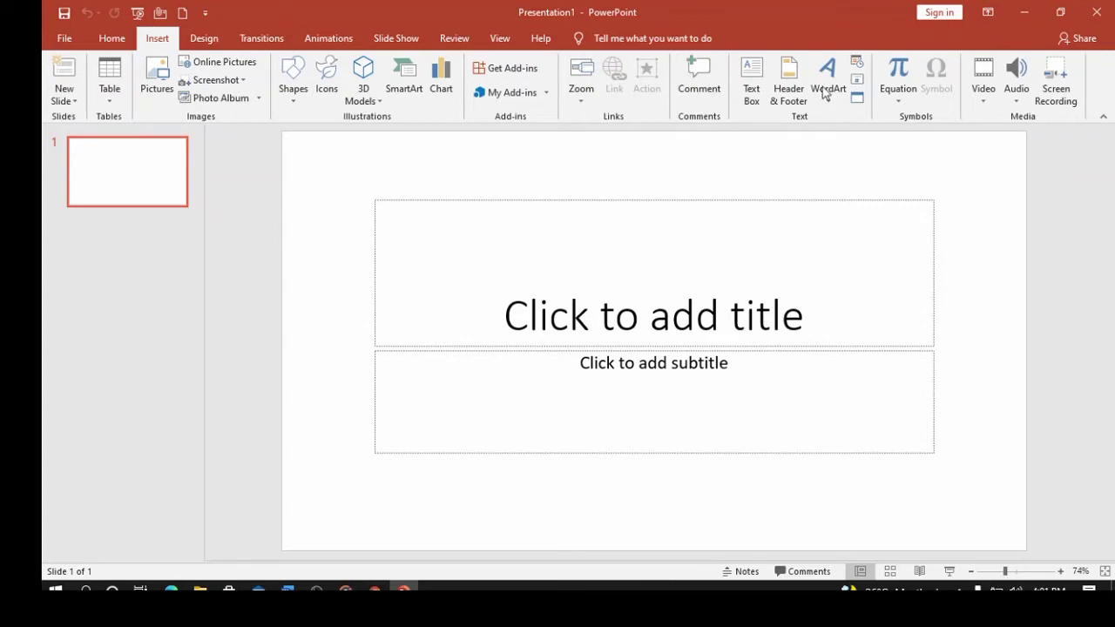
left_click(205, 39)
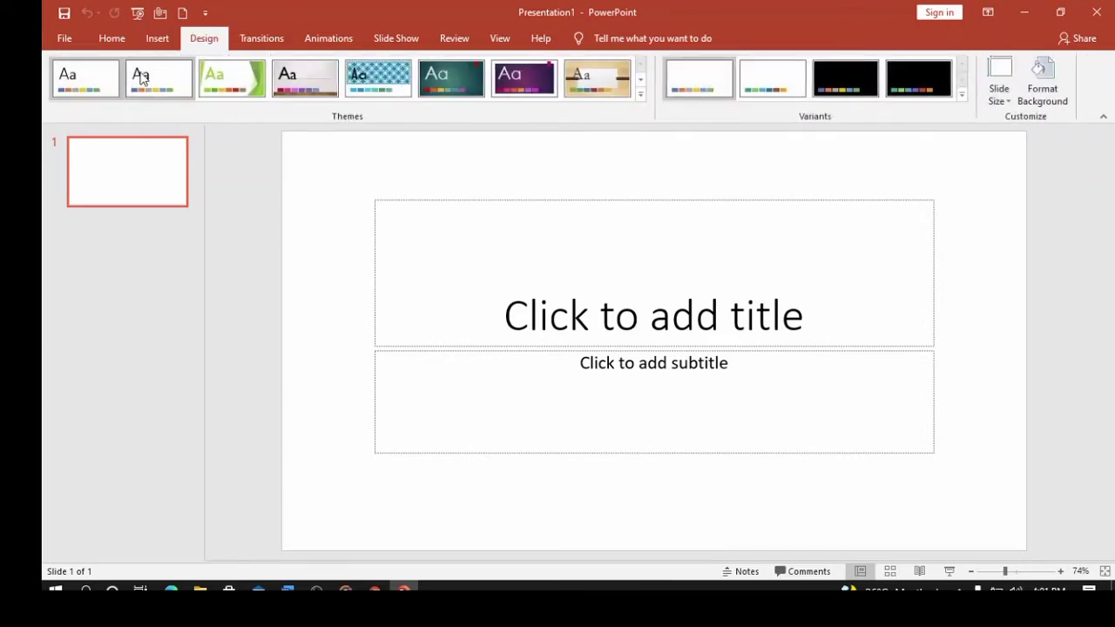
left_click(261, 38)
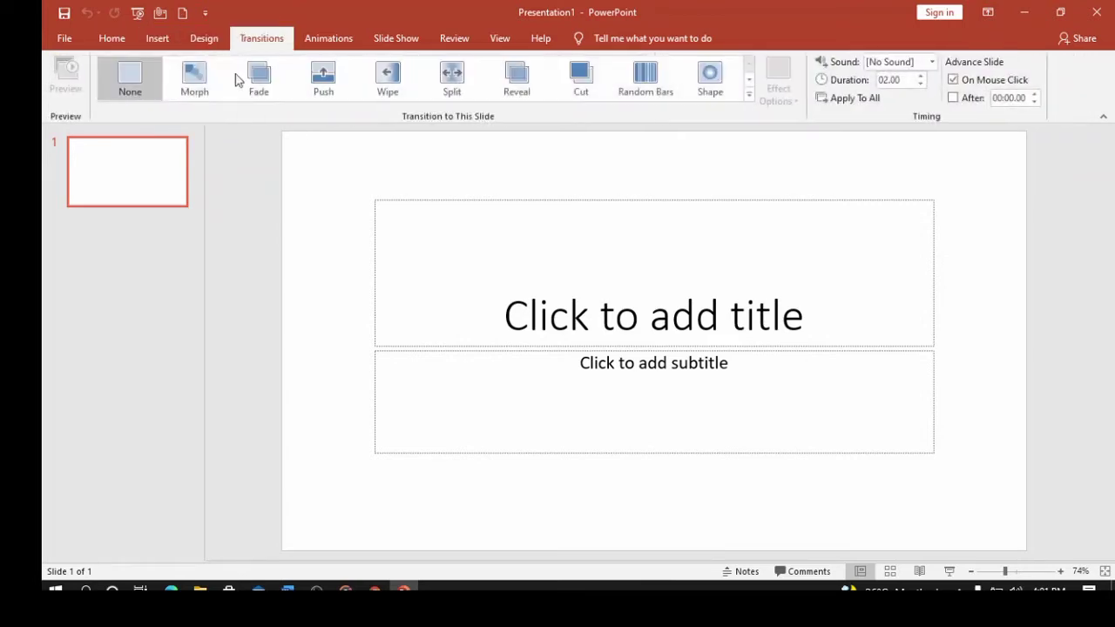
left_click(324, 39)
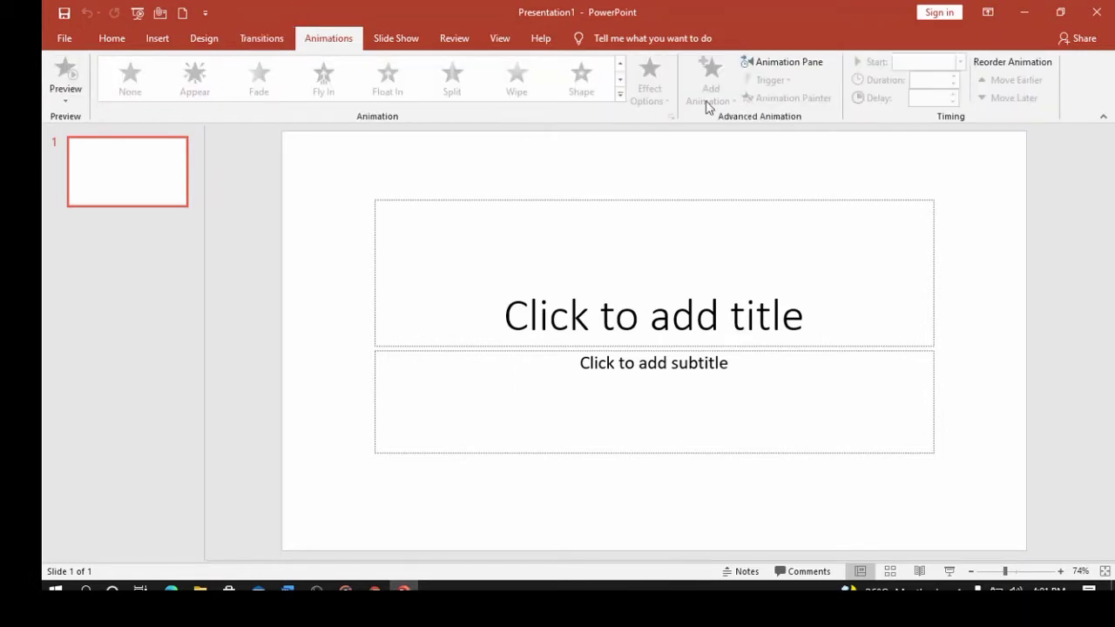
left_click(401, 40)
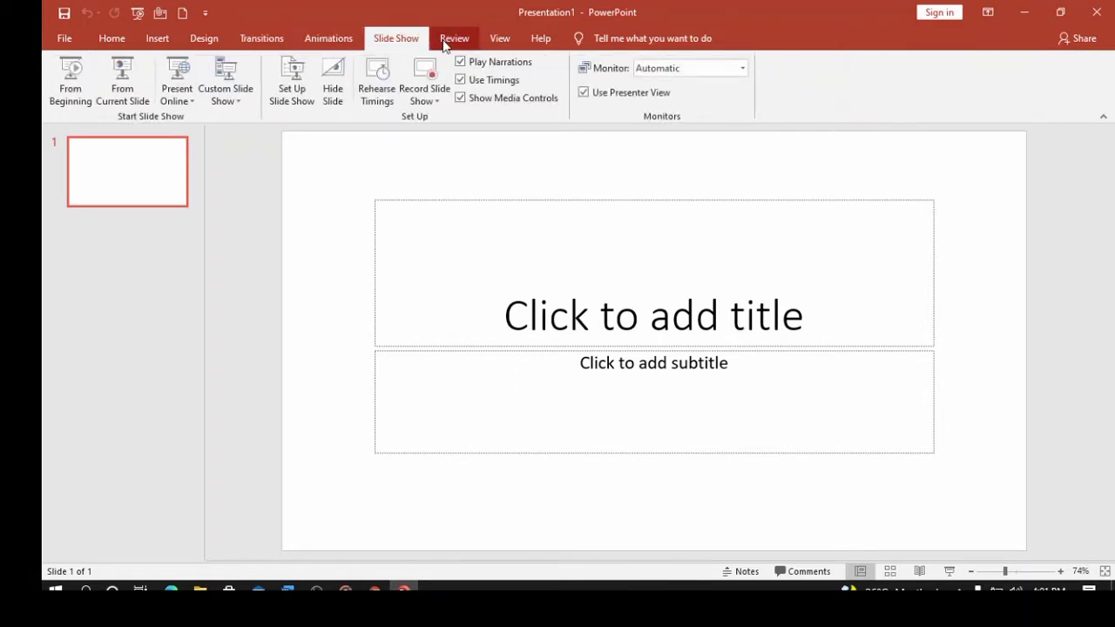
left_click(444, 40)
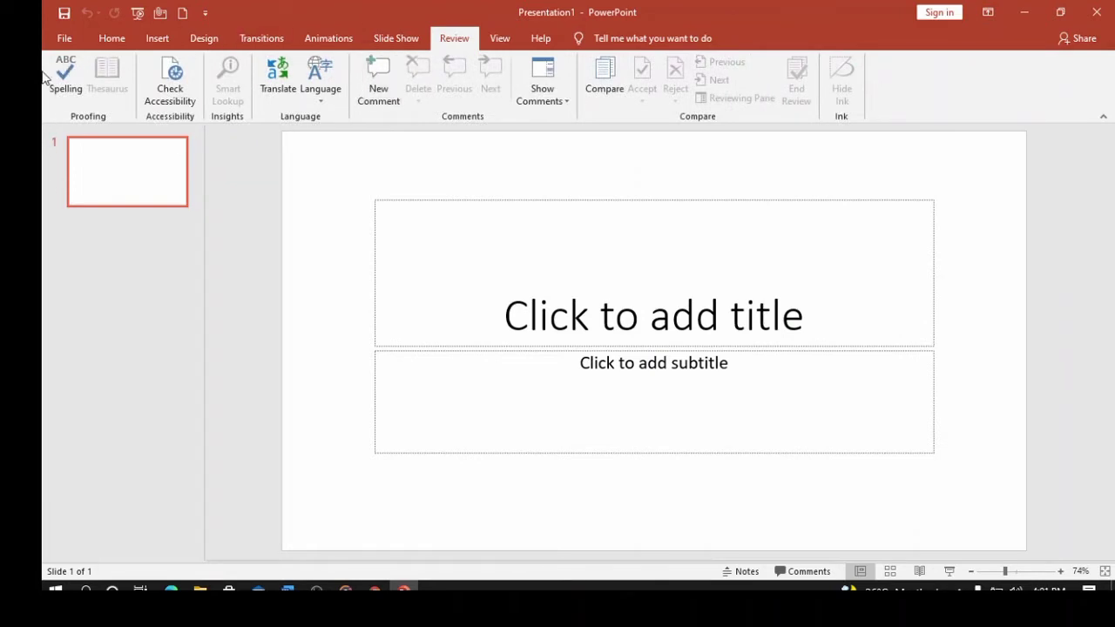
left_click(116, 42)
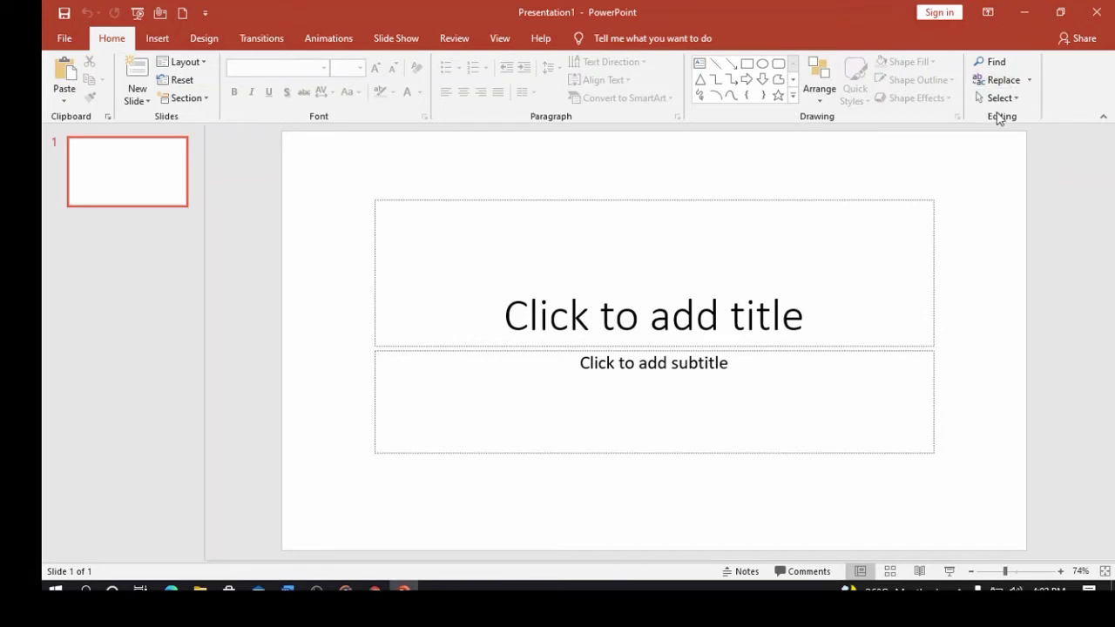
left_click(108, 119)
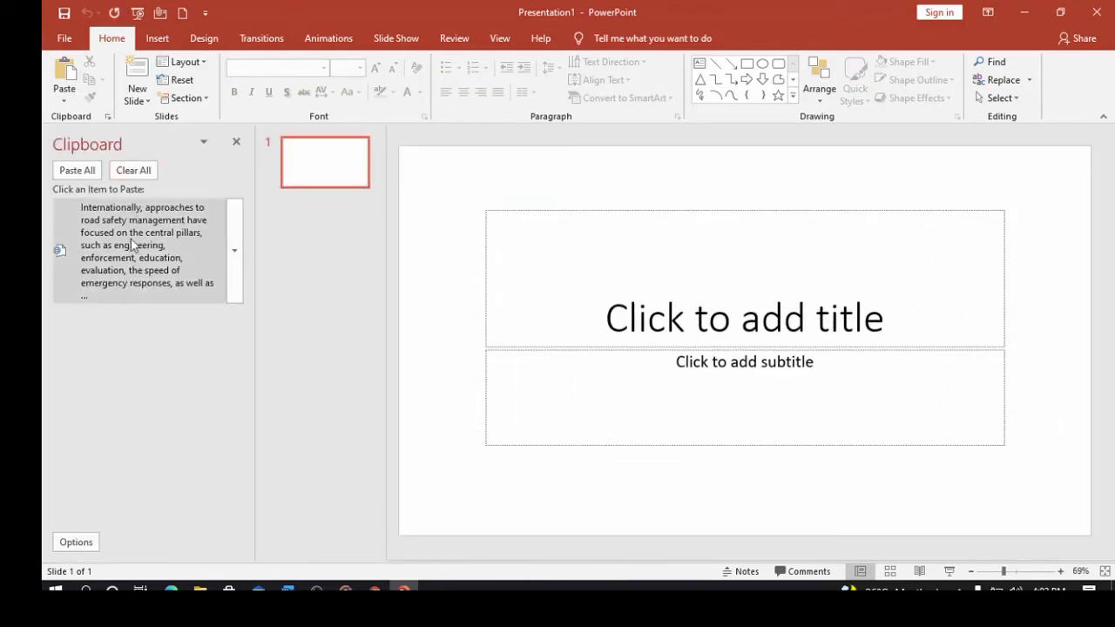
left_click(236, 141)
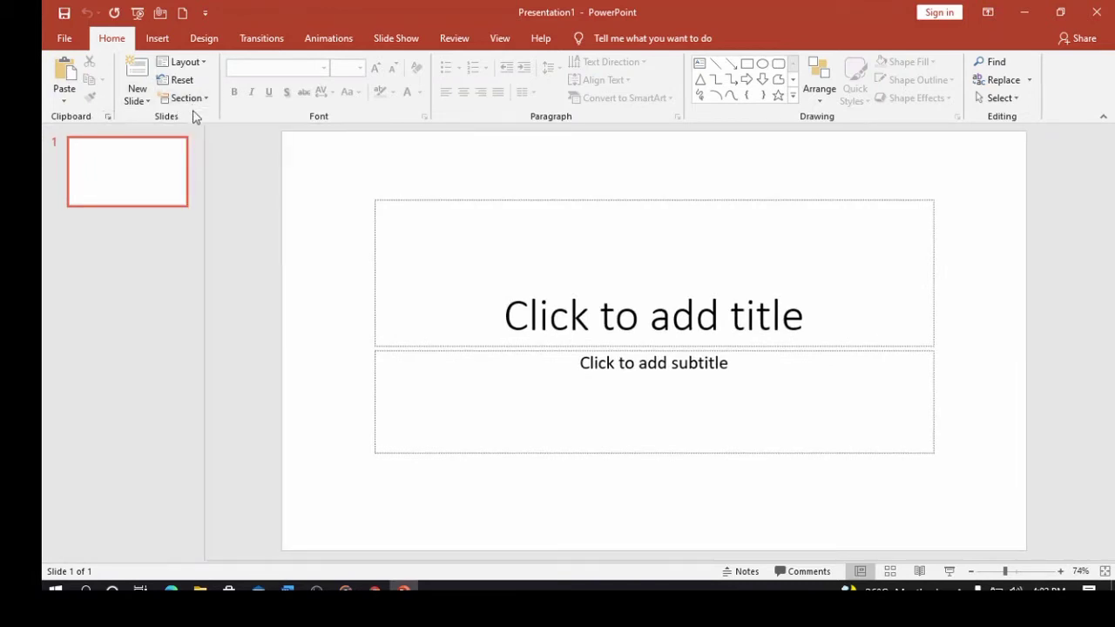
left_click(162, 37)
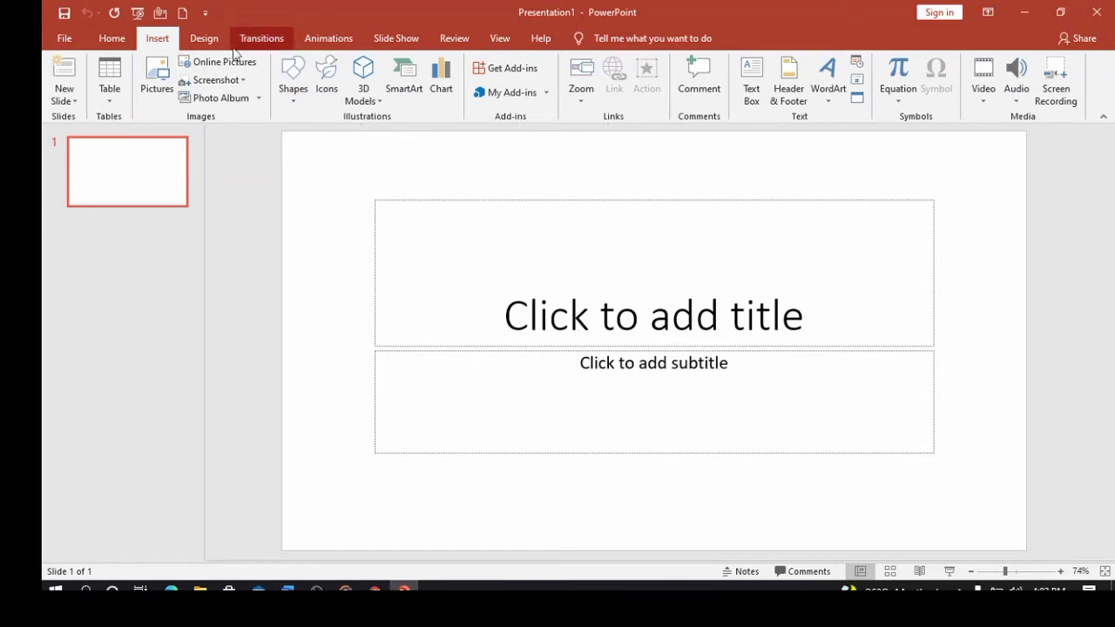
left_click(207, 39)
left_click(266, 44)
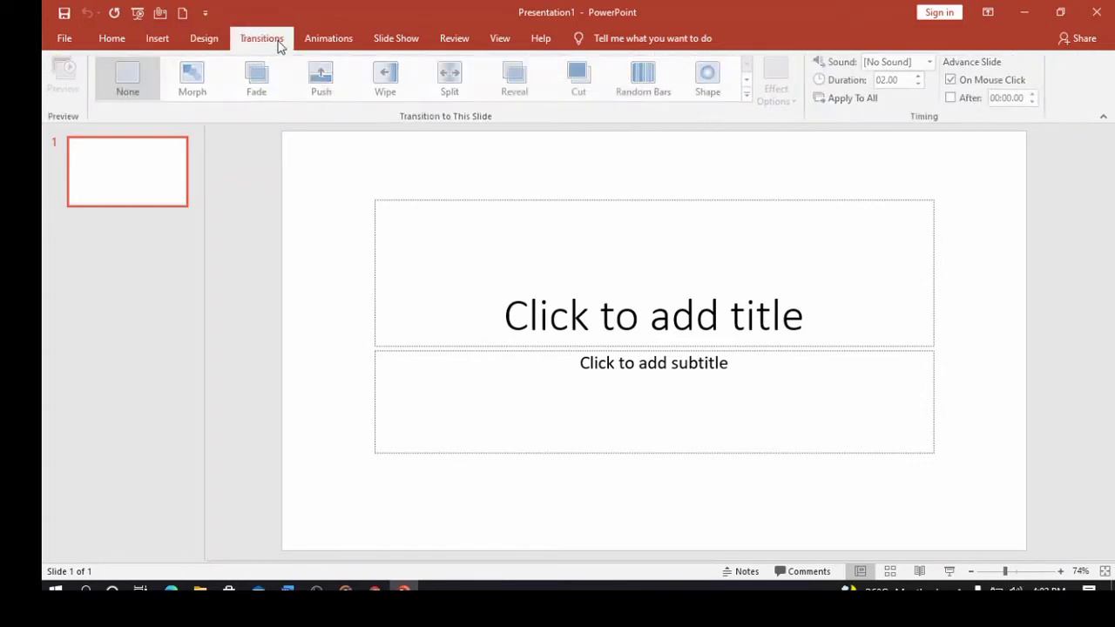
left_click(325, 41)
left_click(395, 40)
left_click(454, 40)
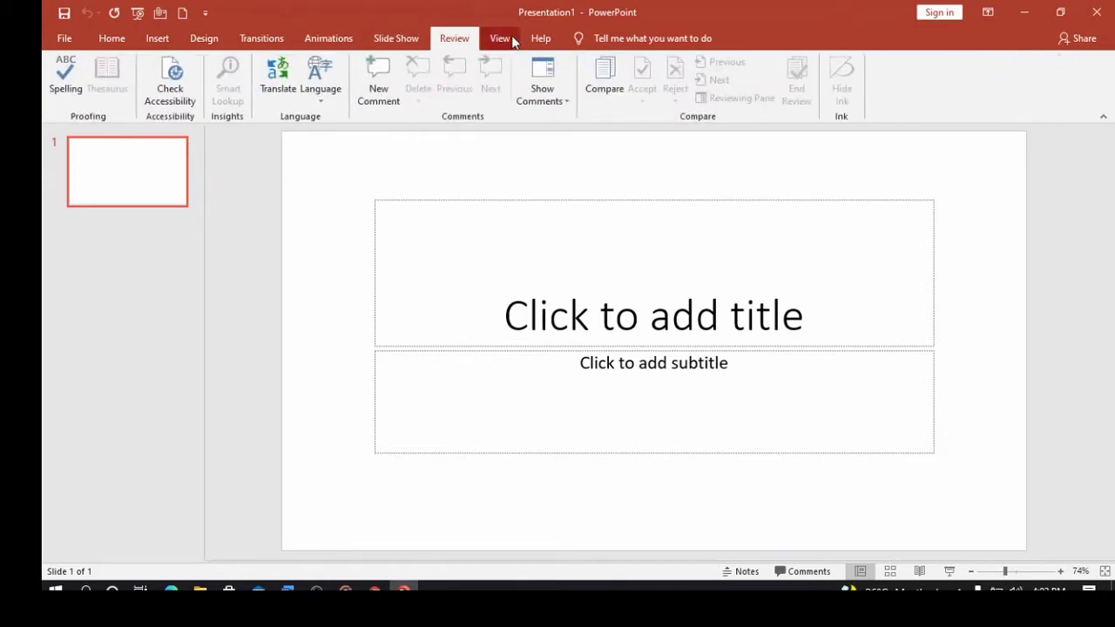
left_click(500, 39)
left_click(540, 39)
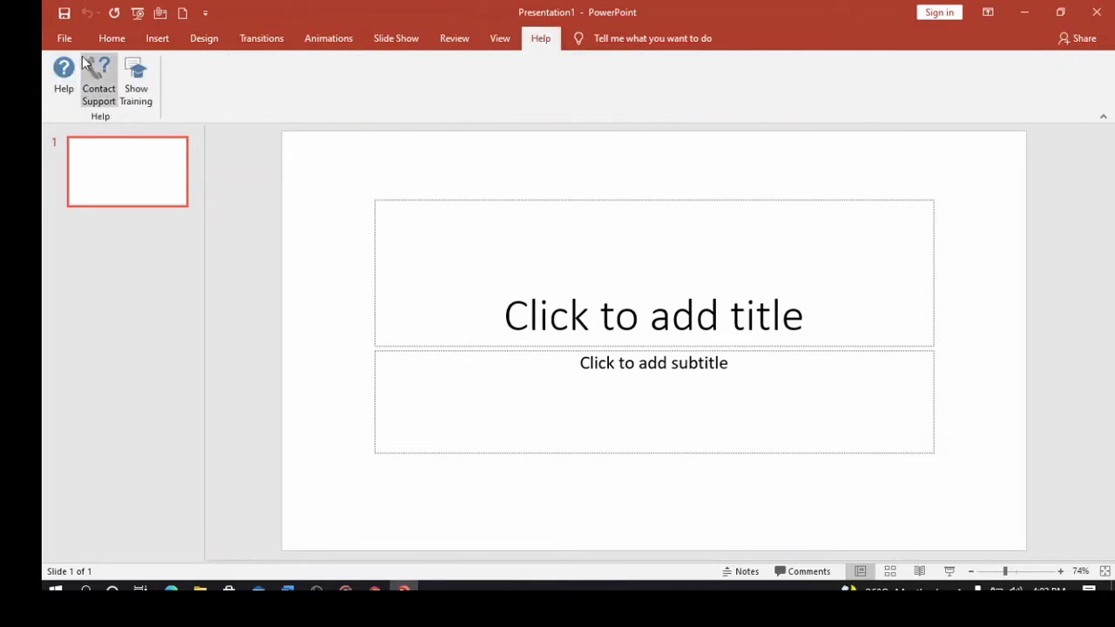
left_click(113, 41)
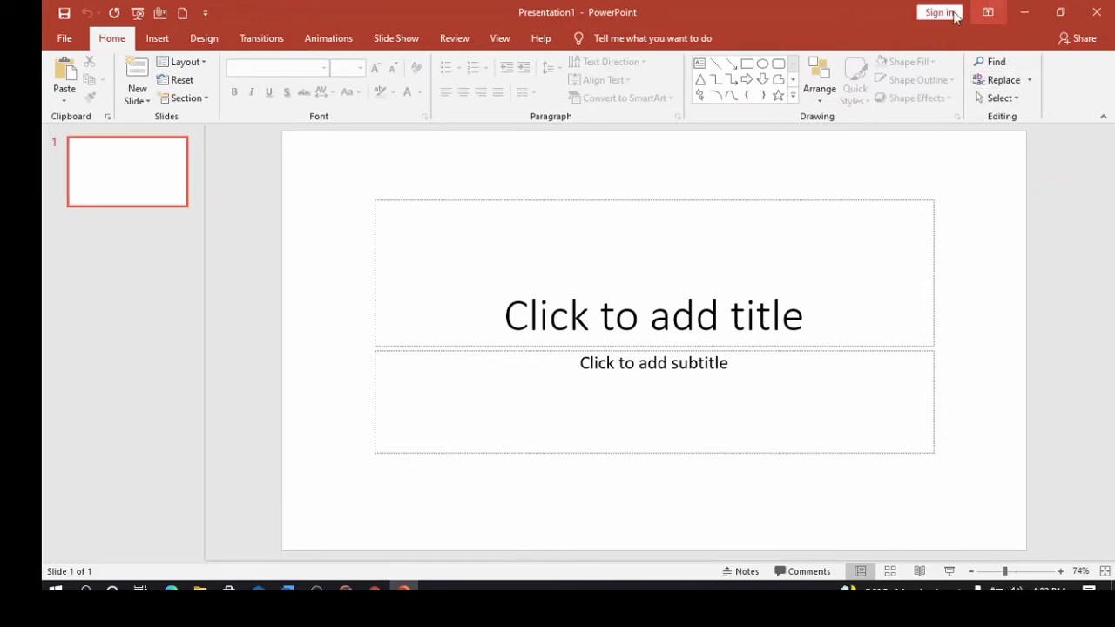
left_click(998, 18)
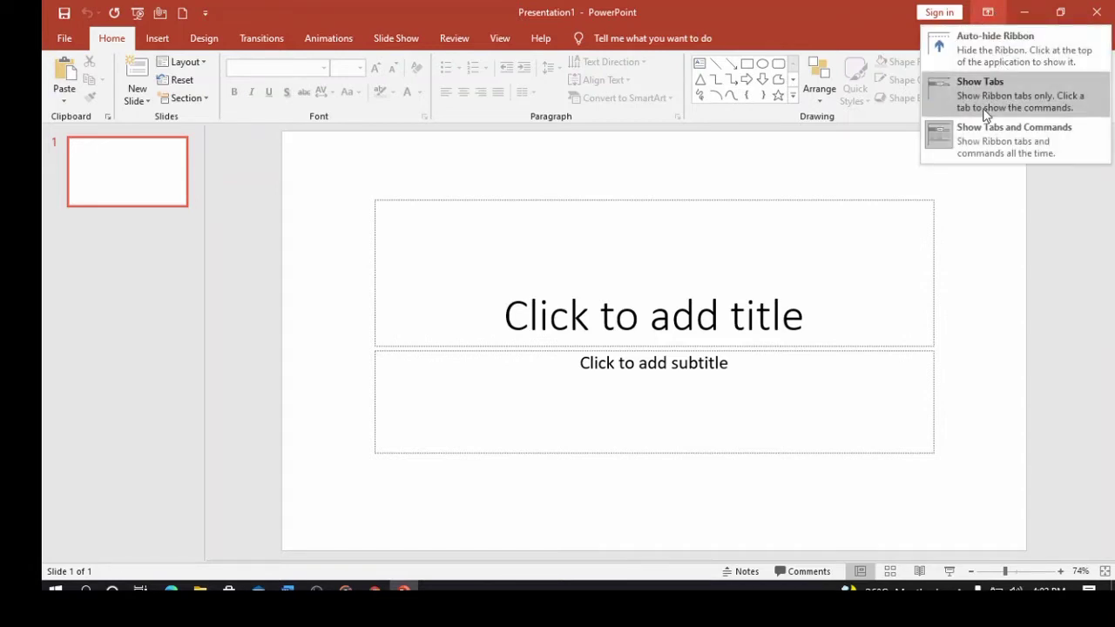
left_click(952, 91)
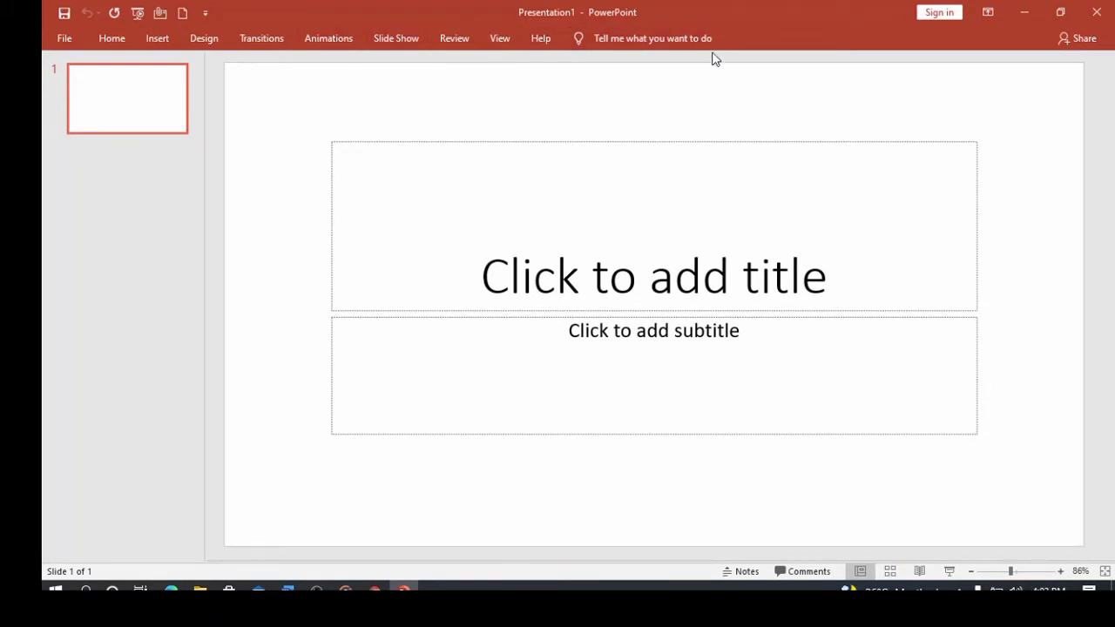
left_click(988, 12)
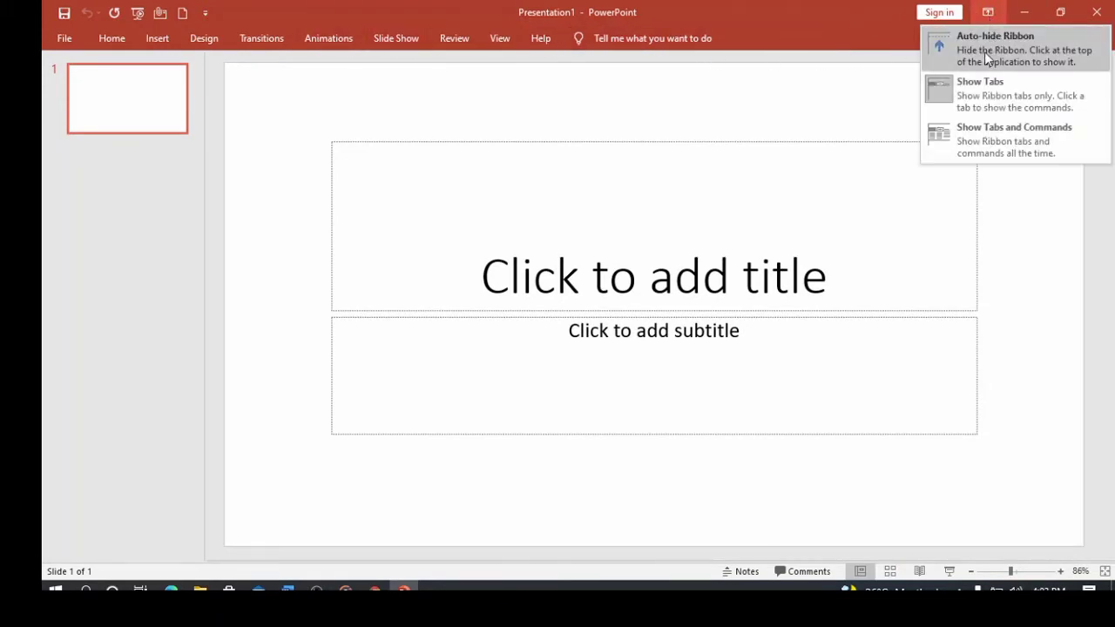
left_click(959, 61)
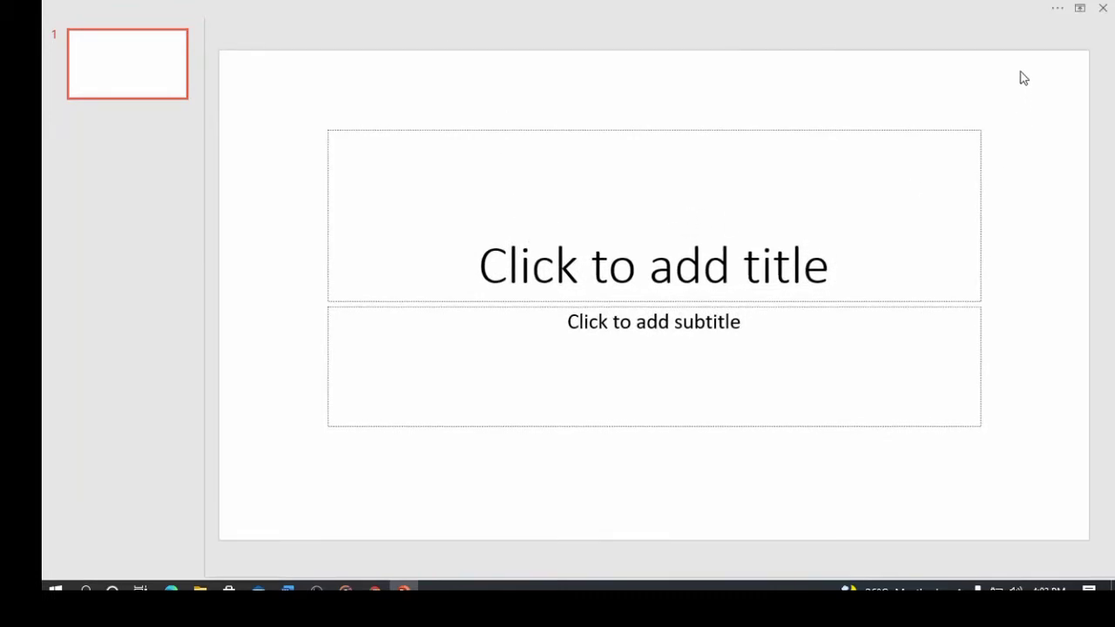
left_click(1079, 8)
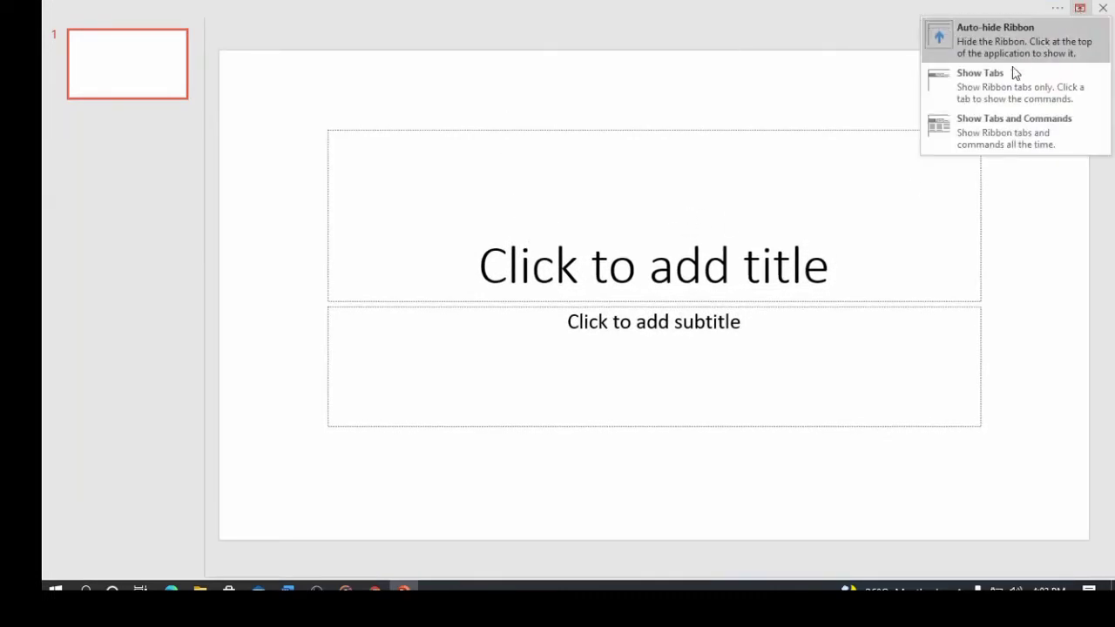
left_click(980, 138)
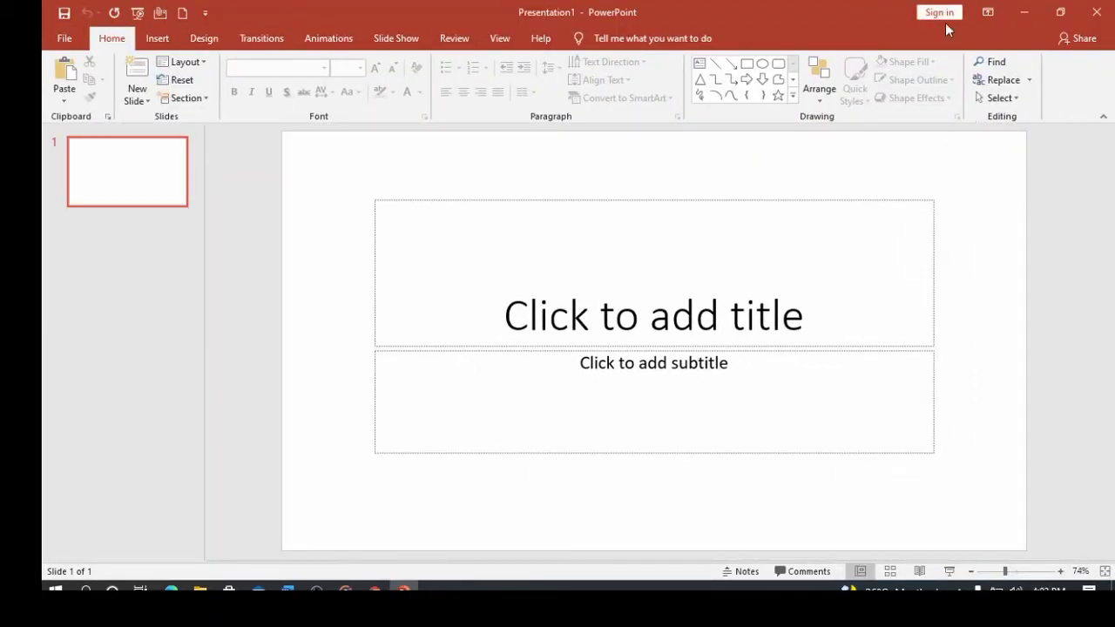
left_click(1020, 14)
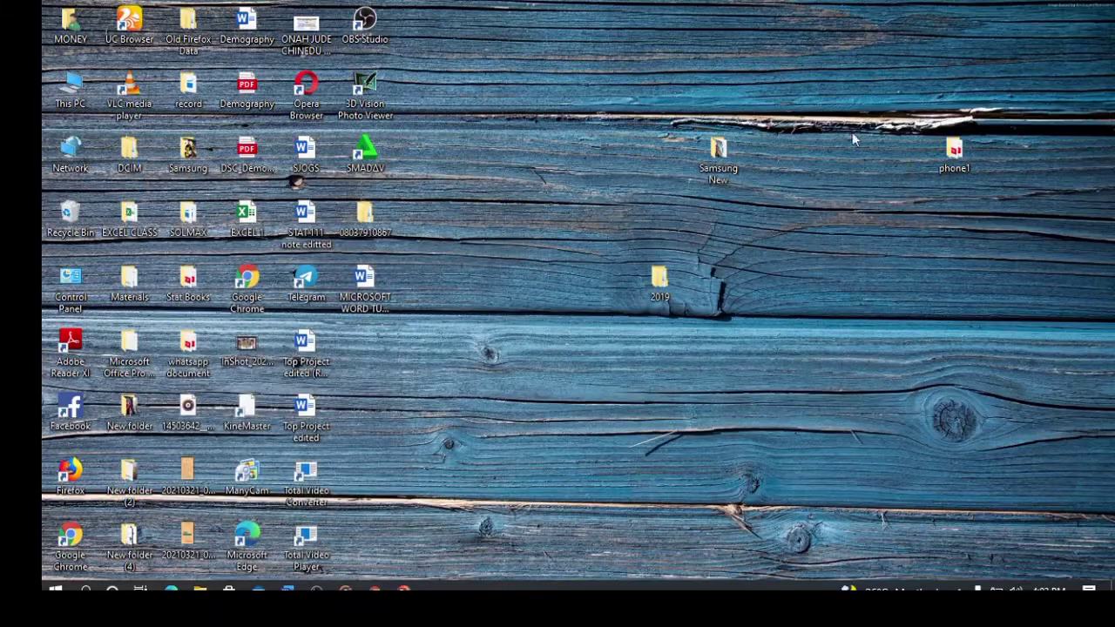
left_click(404, 590)
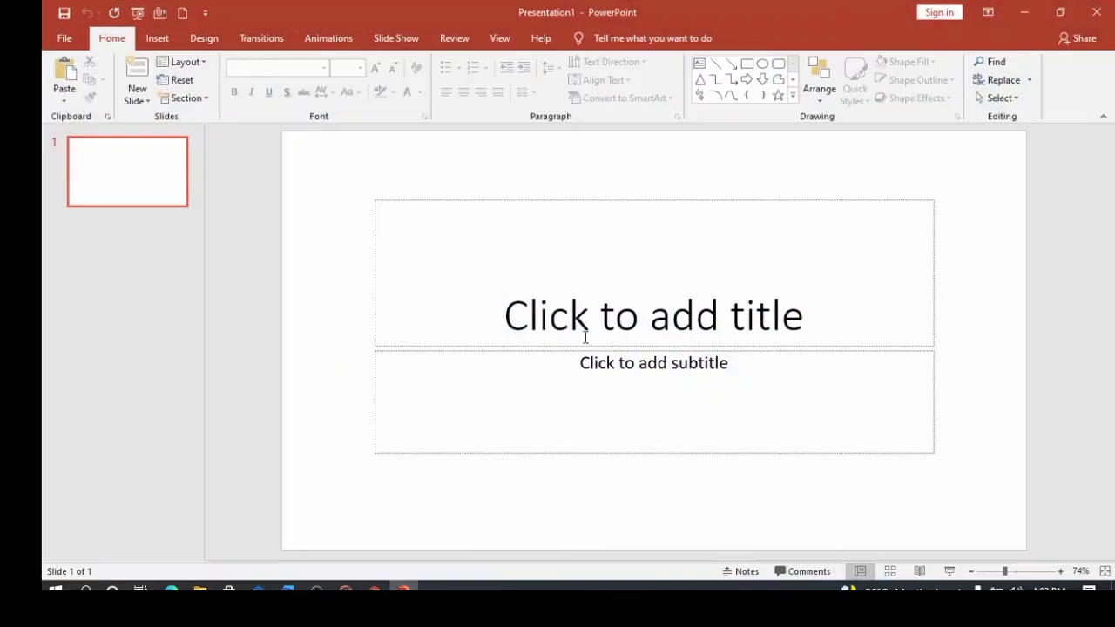
left_click(1028, 15)
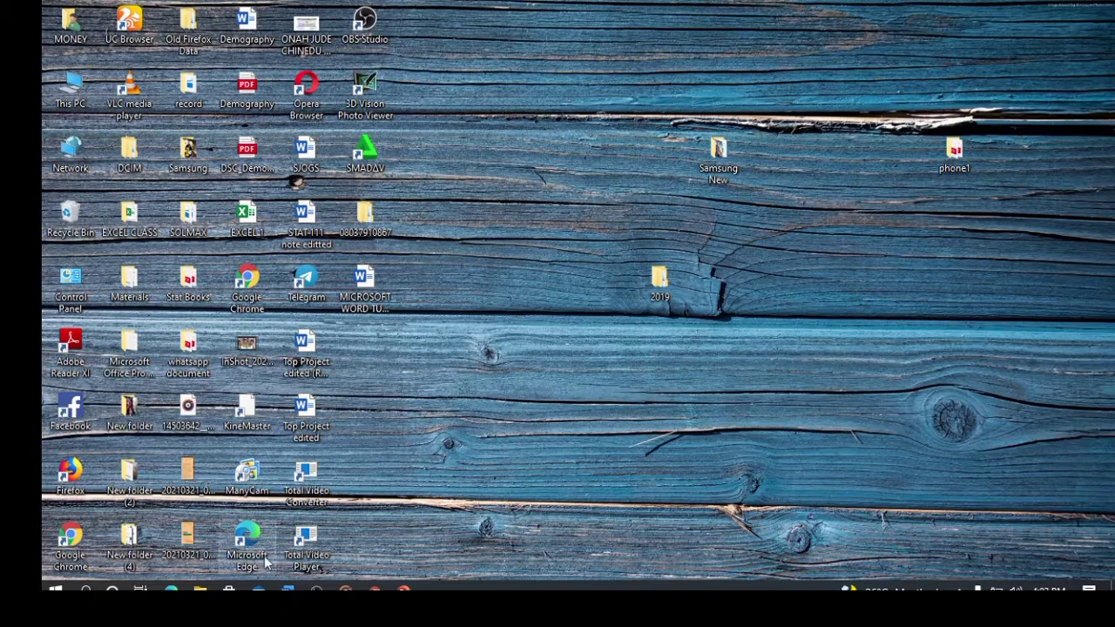
left_click(403, 590)
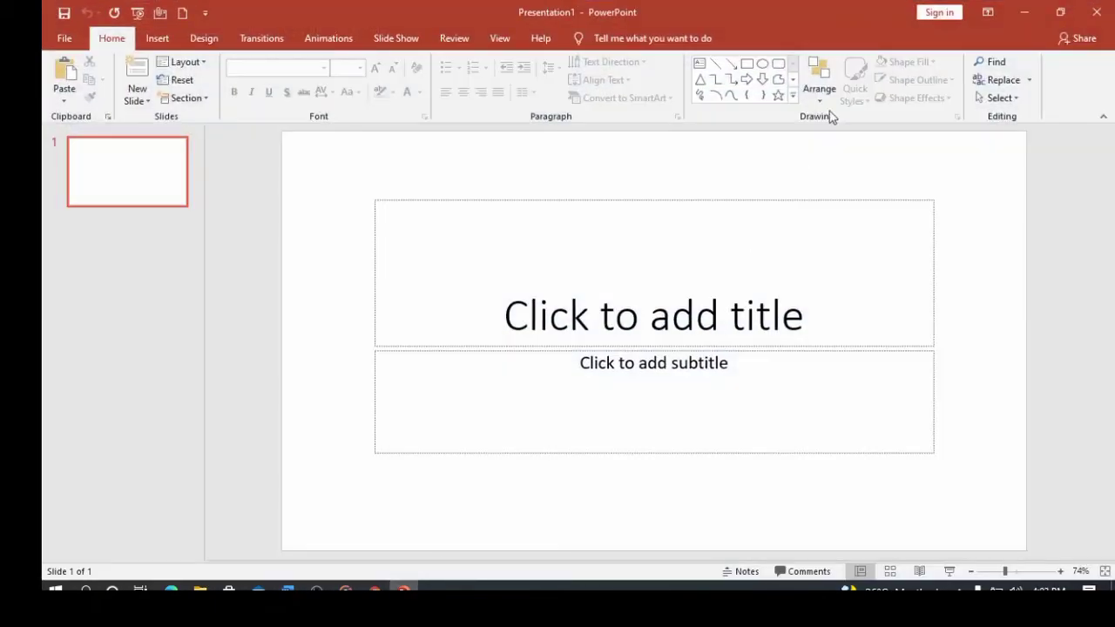
left_click(1061, 12)
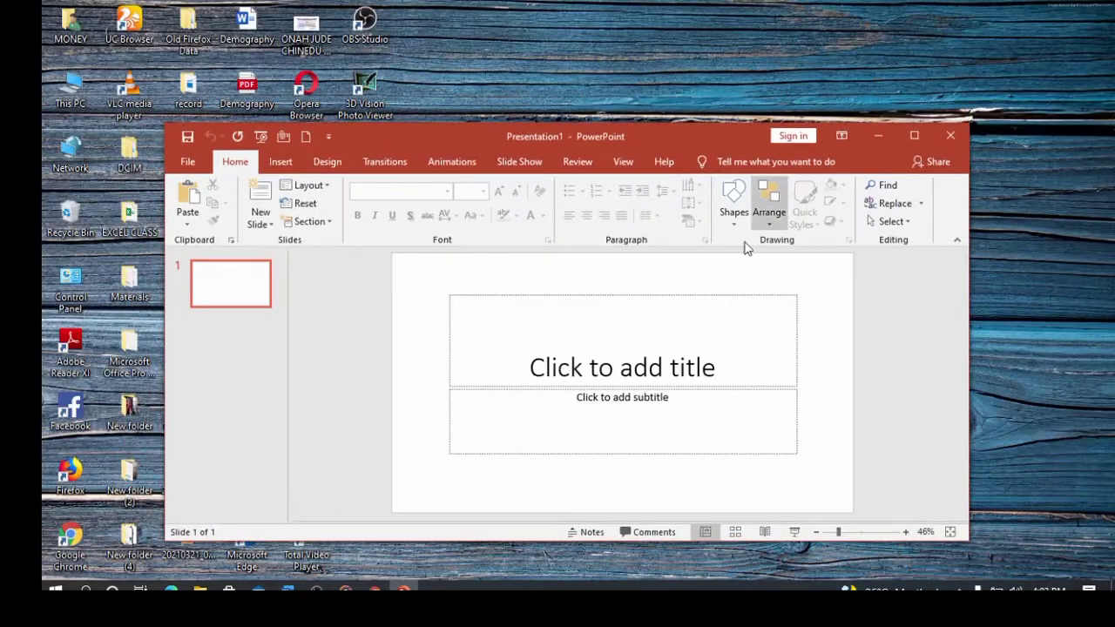
left_click(914, 136)
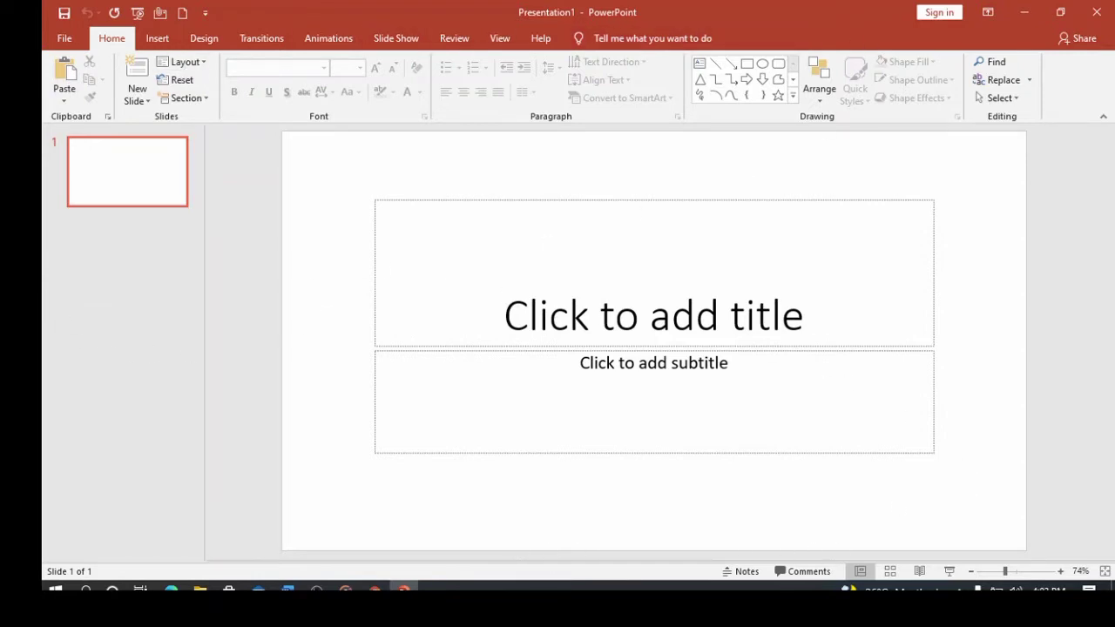
left_click(1060, 572)
left_click(1060, 572)
left_click(1060, 572)
left_click(1060, 571)
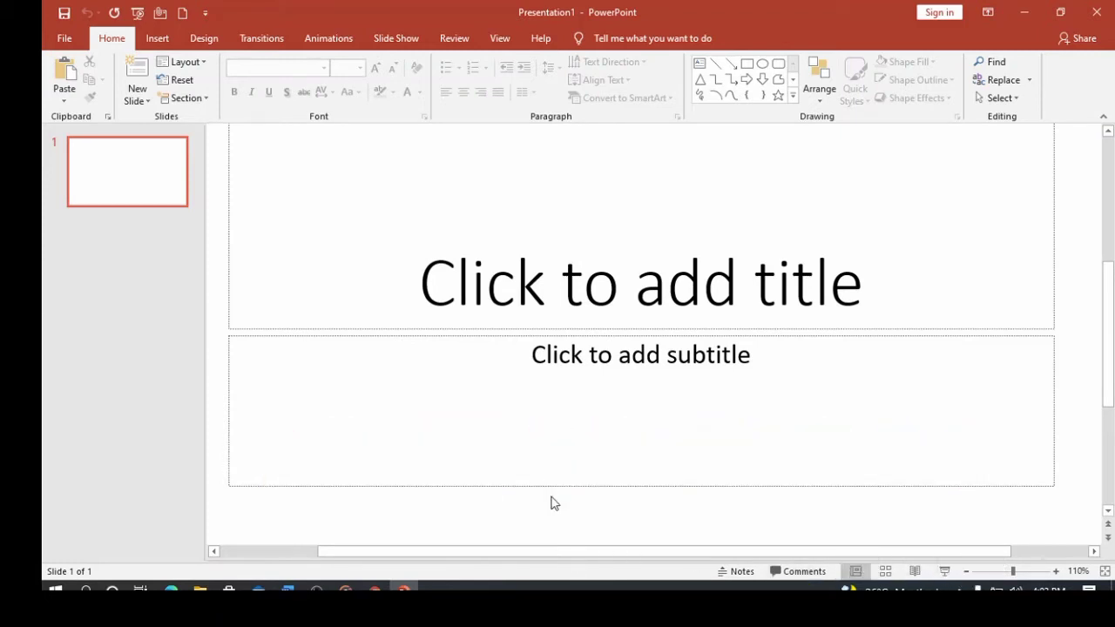
left_click(967, 572)
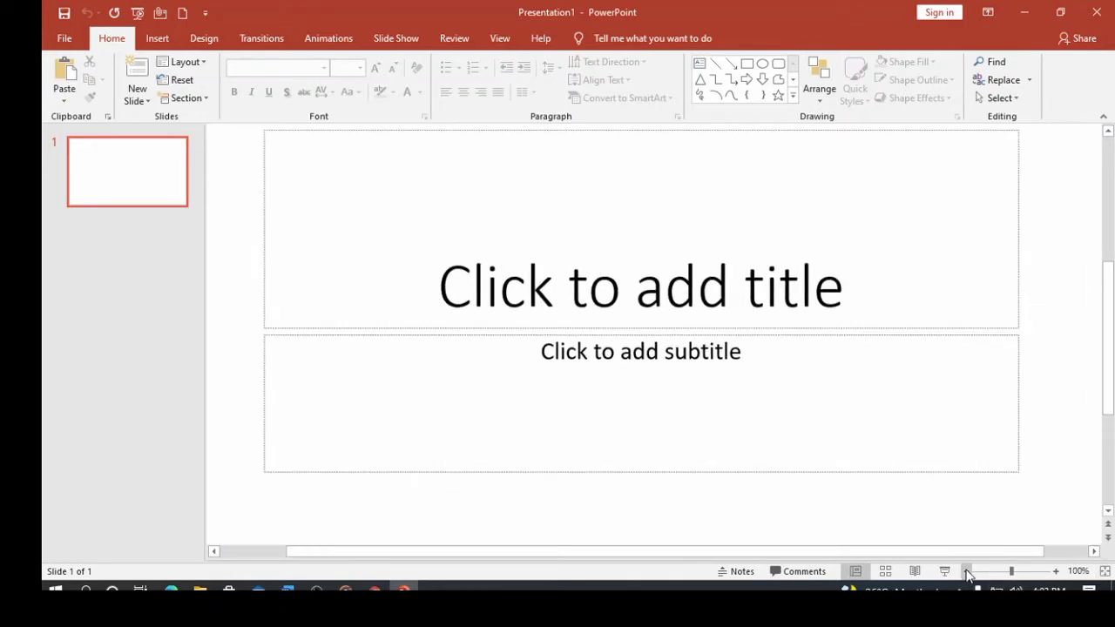
scroll(924, 398, "up", 3)
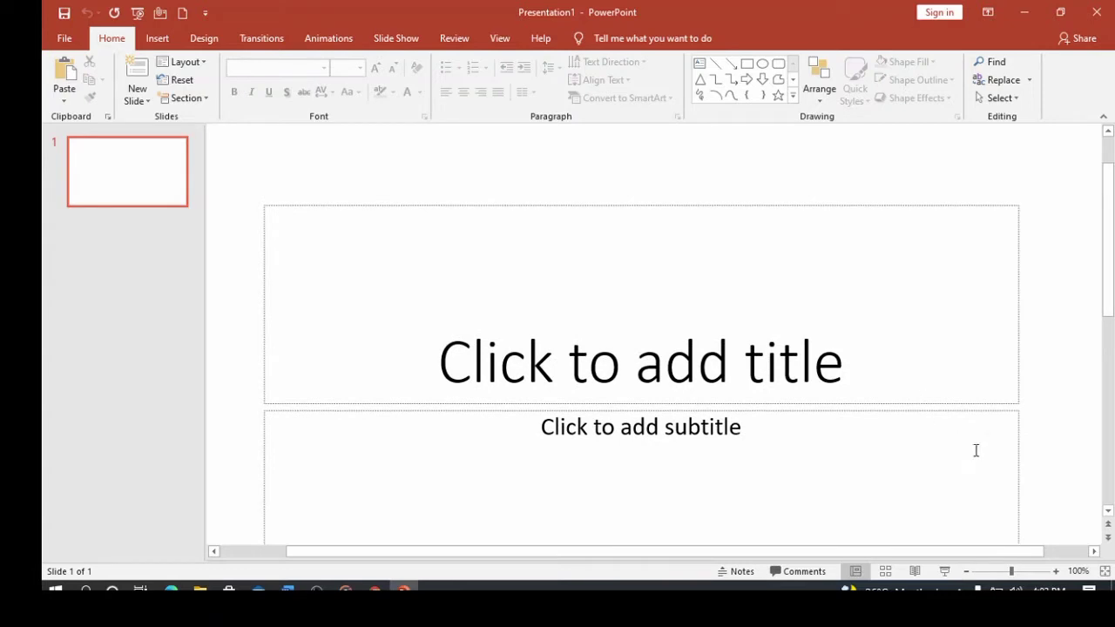
left_click(966, 571)
left_click(966, 571)
left_click(966, 572)
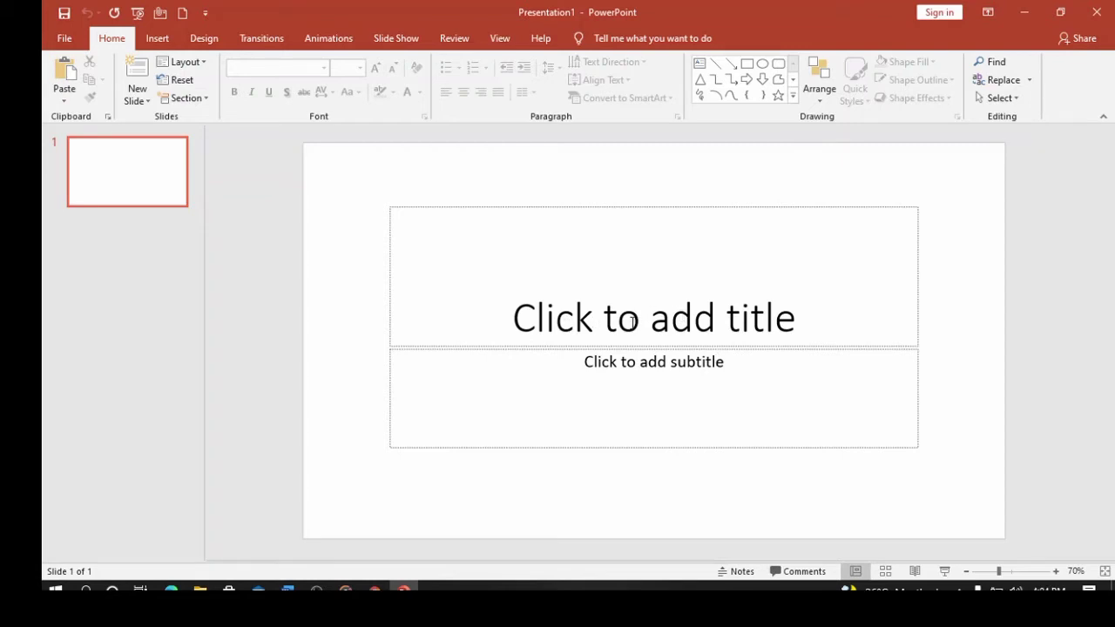
Enter 'PEW CLASS' as the slide title, replacing a trial 'Welcome'.
left_click(691, 331)
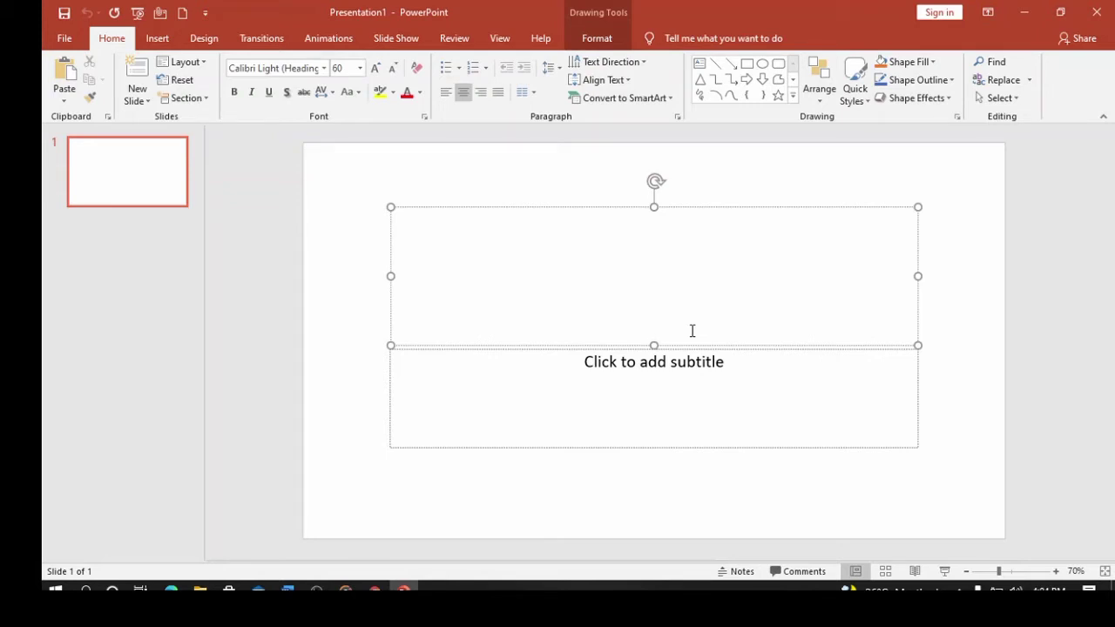
type("We")
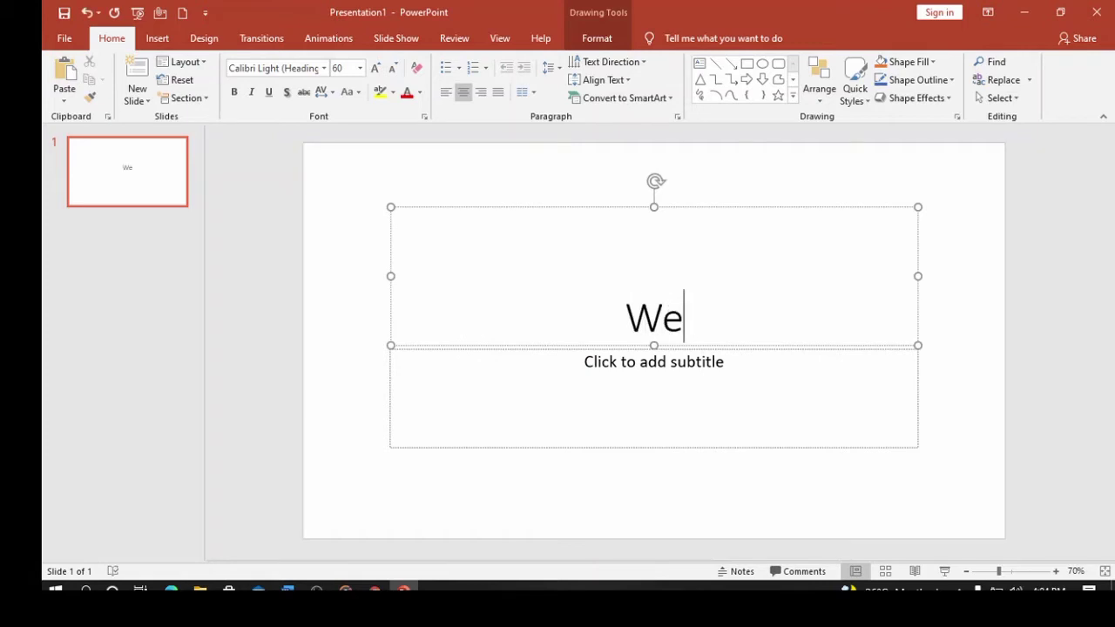
type("lcome")
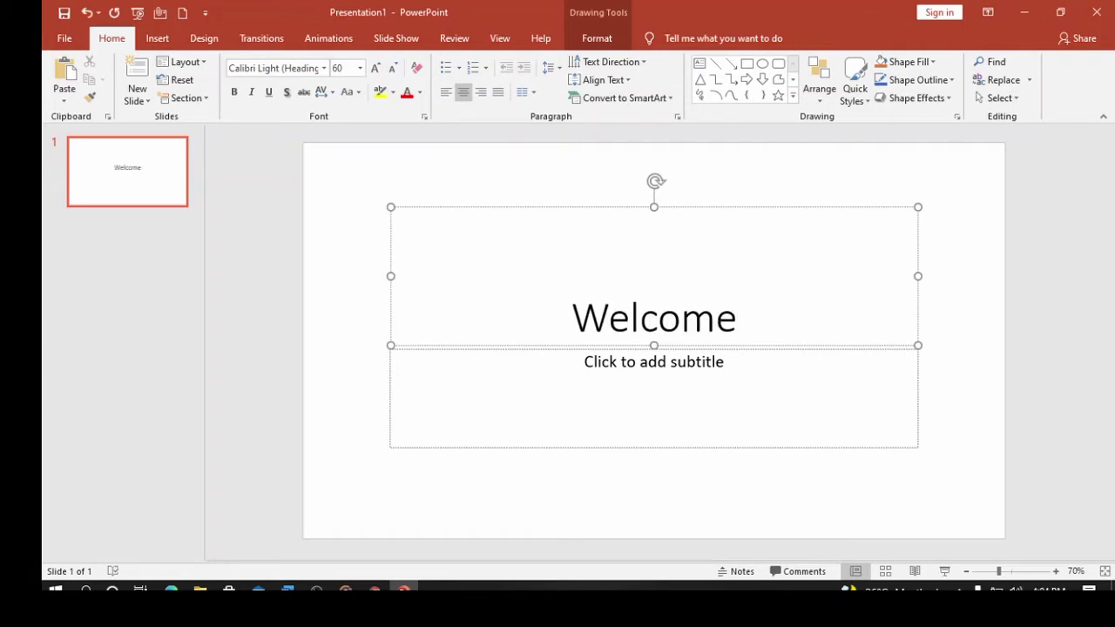
key("BackSpace")
key("BackSpace")
key("BackSpace")
key("BackSpace")
key("BackSpace")
key("BackSpace")
key("BackSpace")
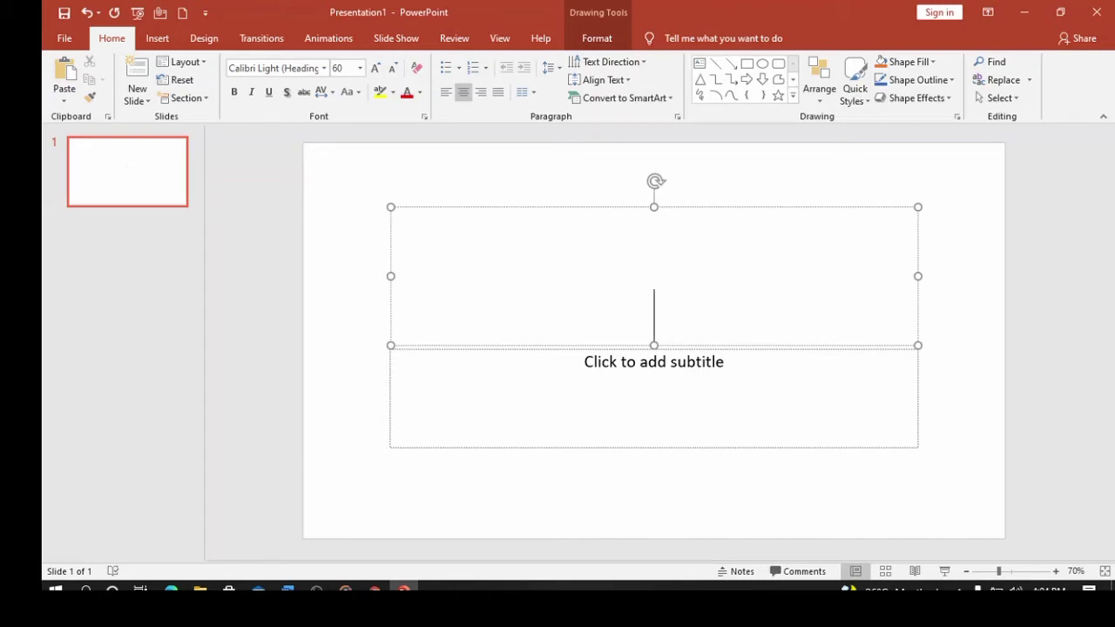
type("PEW CLASS")
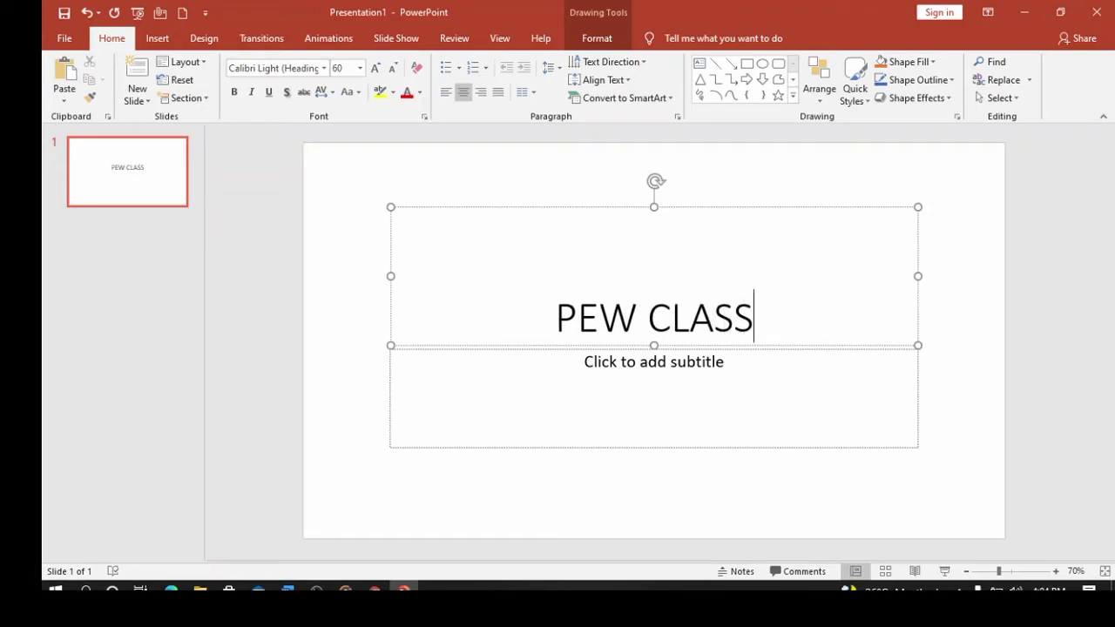
left_click(752, 373)
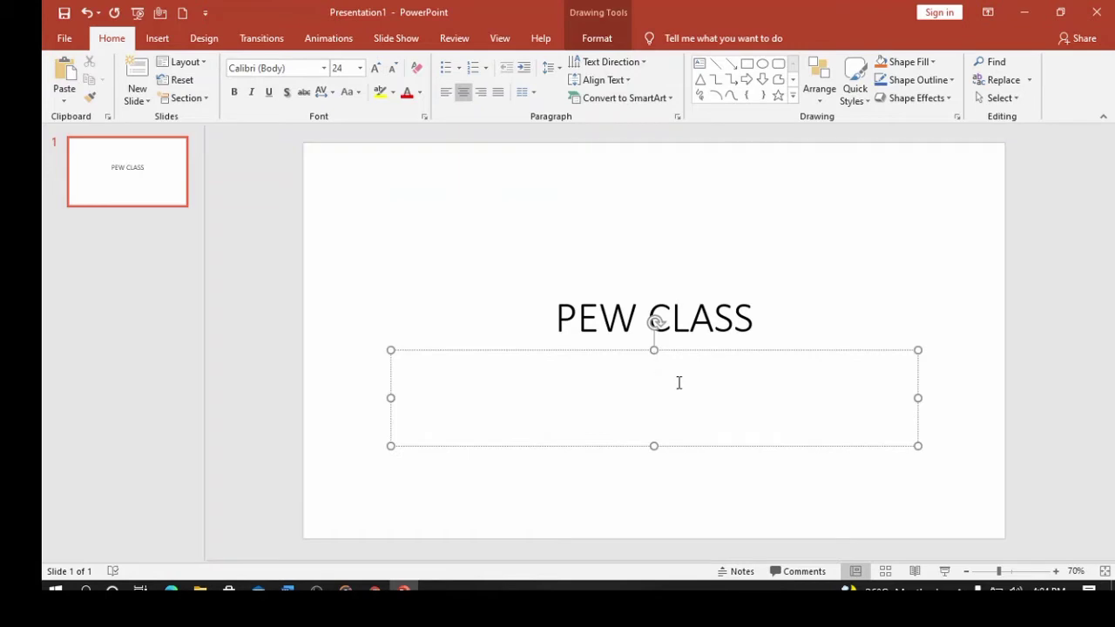